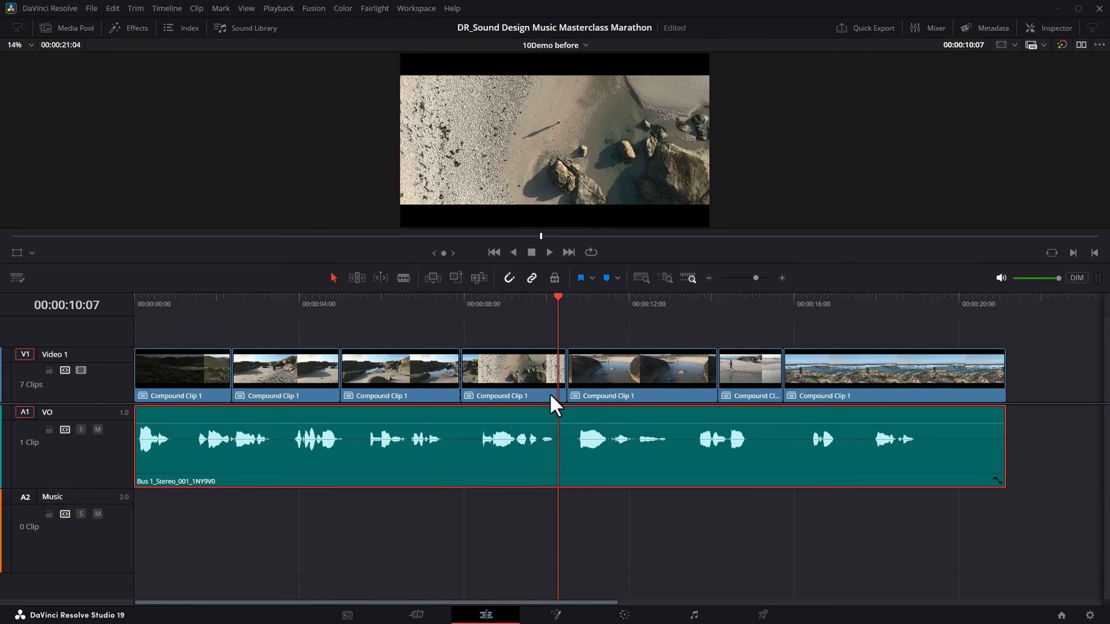
Step: Place the Farewell My Dear music clip at the start of the Music track and fade out about its last 3 seconds
left_click_drag(727, 218, 136, 520)
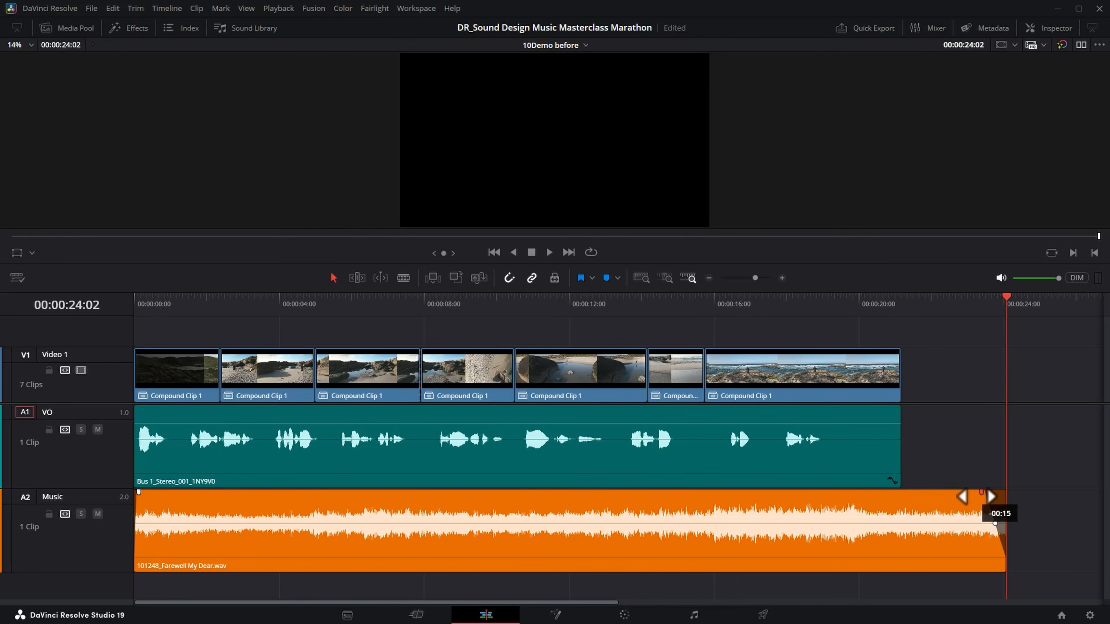
left_click_drag(983, 495, 887, 492)
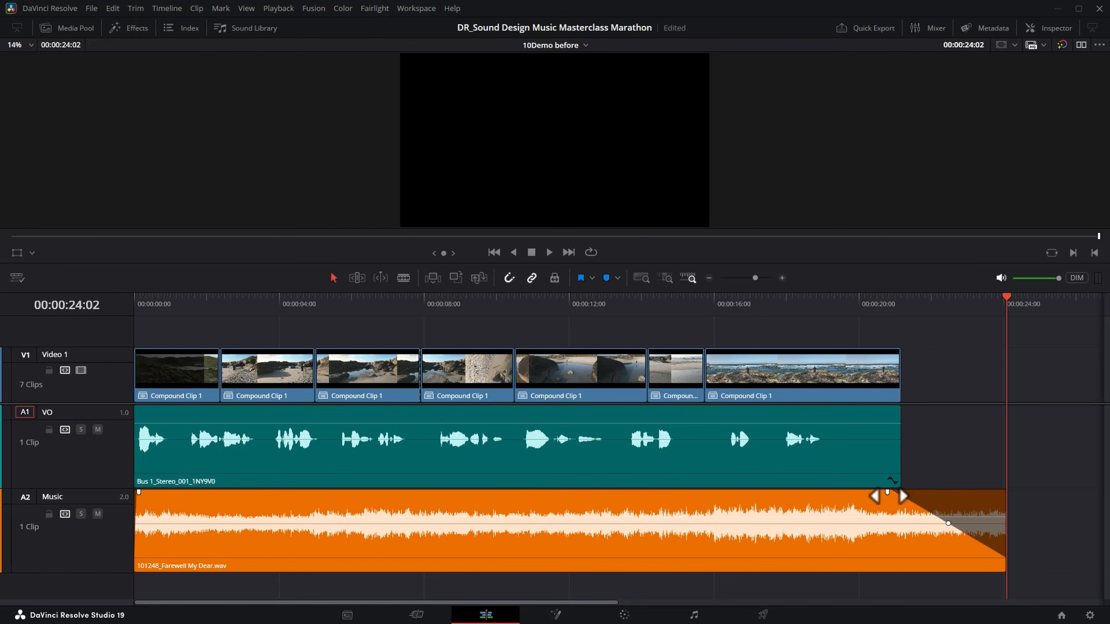
Step: Play the timeline from the start to hear the music against the voiceover
key("Home")
key("space")
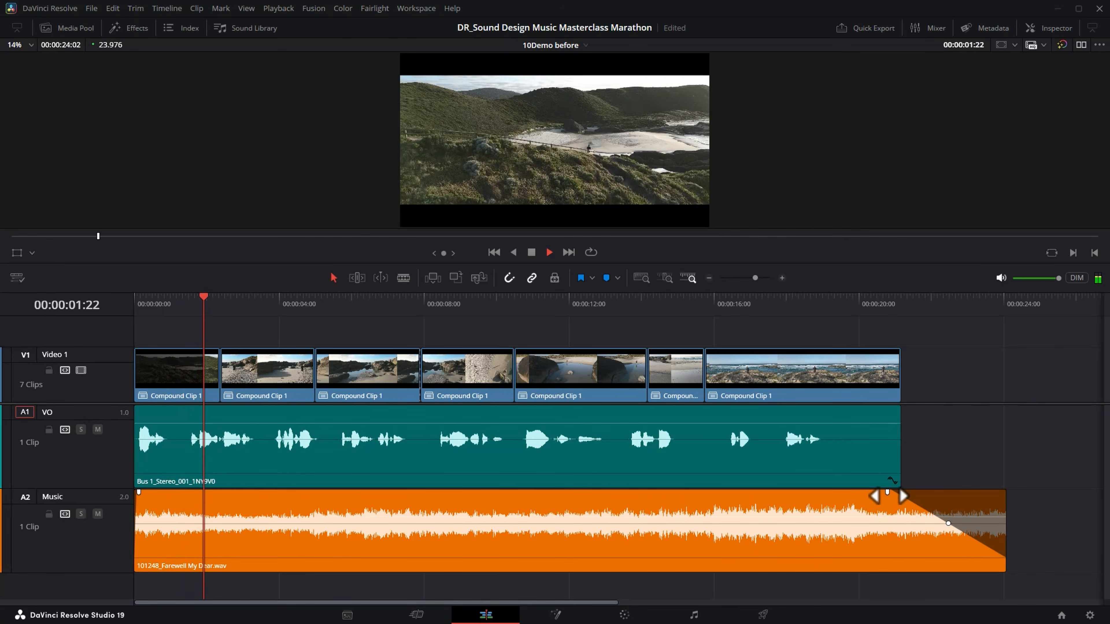
key("space")
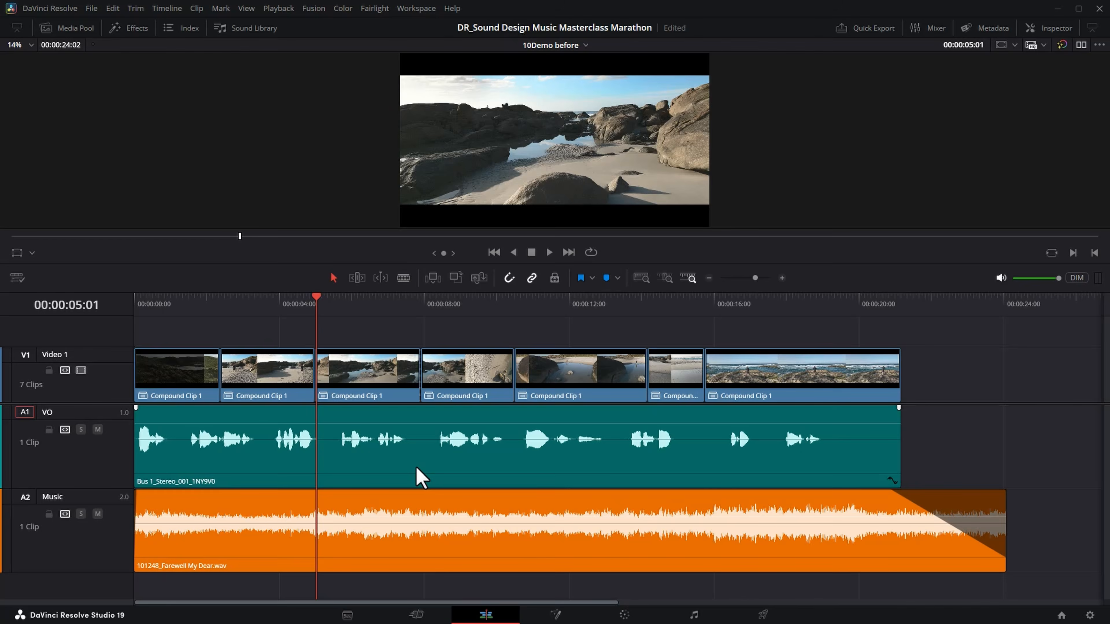
Step: Solo the Music track and lower its mixer level to -4.9 dB during playback
key("Home")
left_click(531, 561)
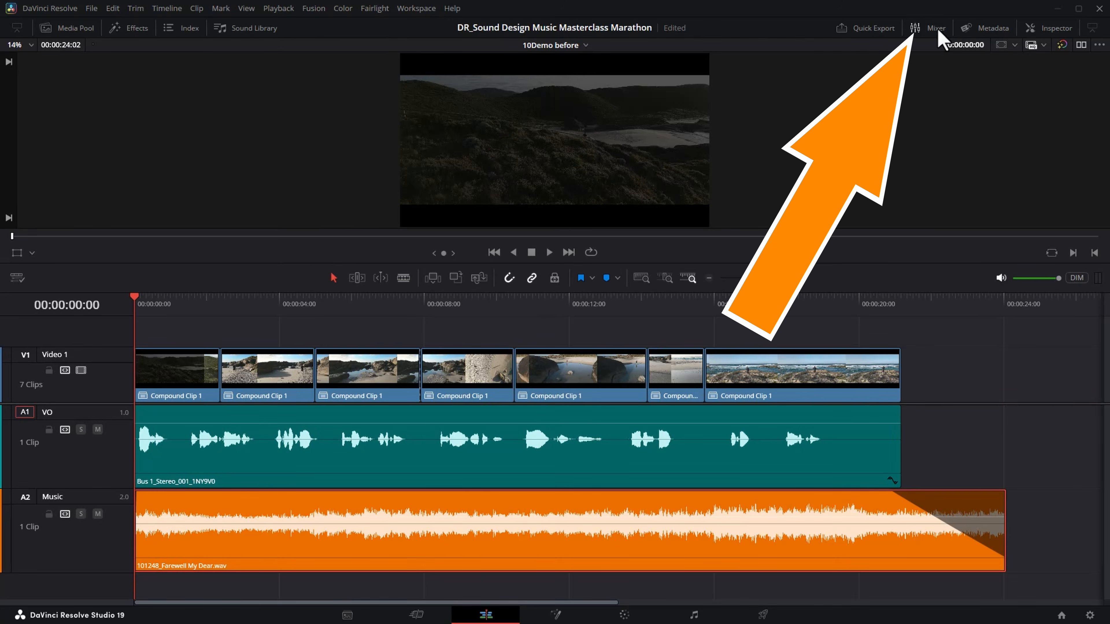
left_click(916, 28)
mouse_move(1042, 475)
left_mouse_down()
mouse_move(1042, 522)
mouse_move(1043, 463)
mouse_move(1043, 529)
mouse_move(1048, 470)
left_mouse_up()
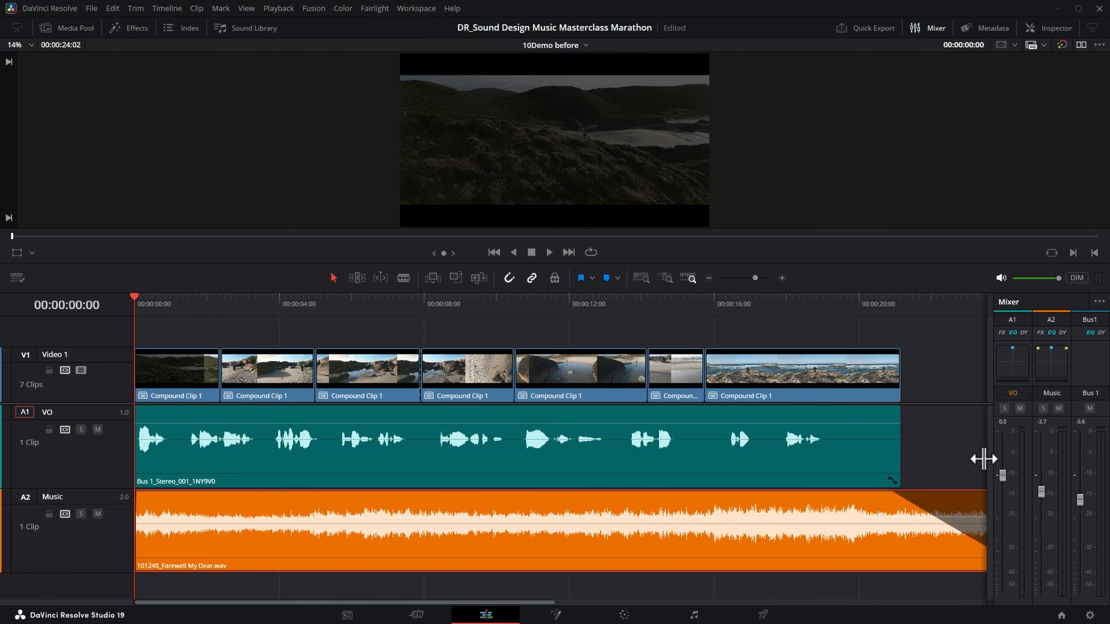
left_click(80, 513)
left_click(393, 308)
key("space")
left_click_drag(1042, 492, 1045, 515)
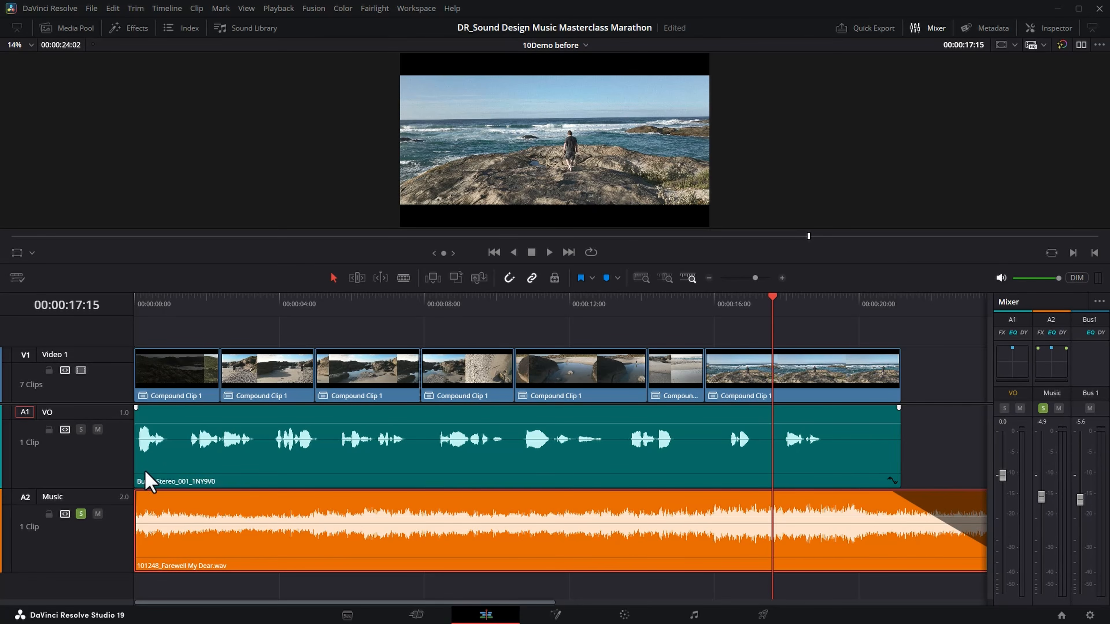
Step: Unsolo the Music track, solo the VO track and play it to check the voiceover level
left_click(81, 513)
left_click(81, 429)
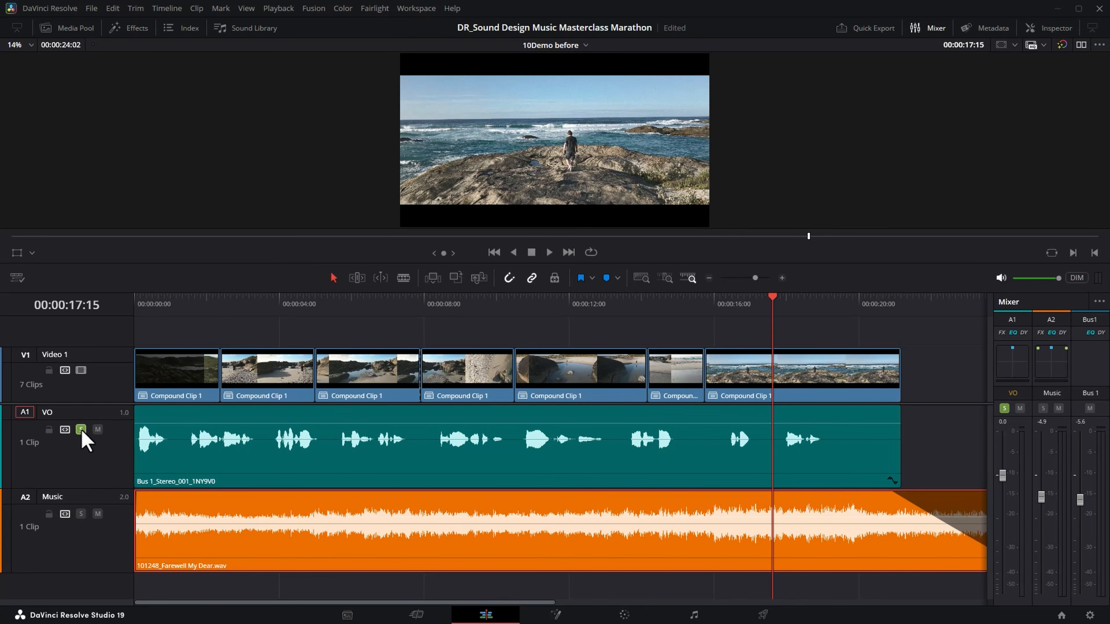
left_click(267, 302)
key("space")
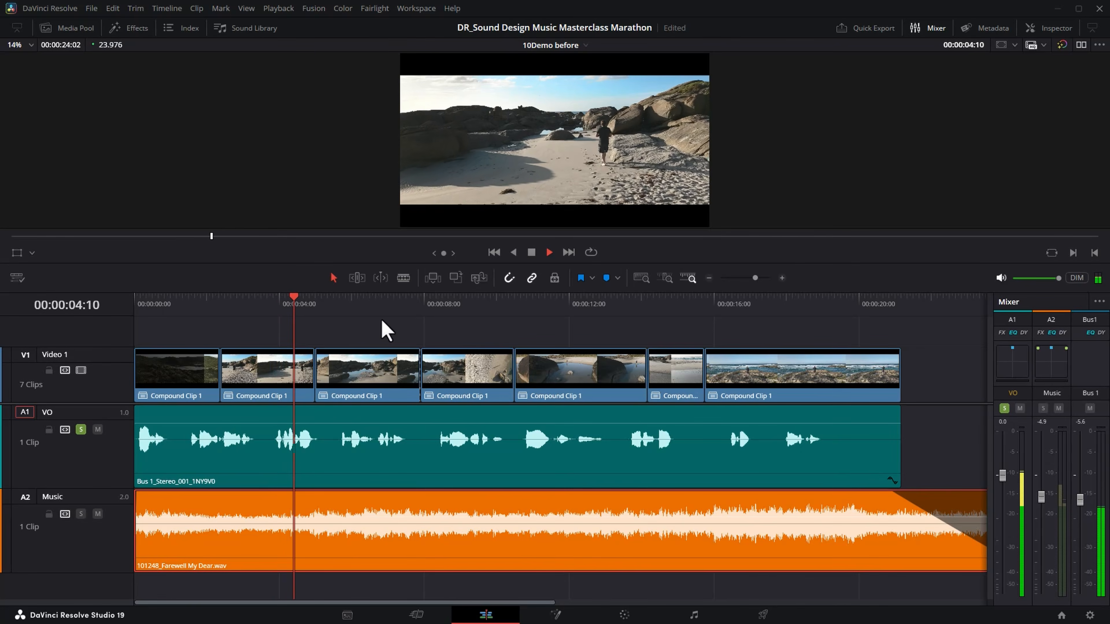
key("space")
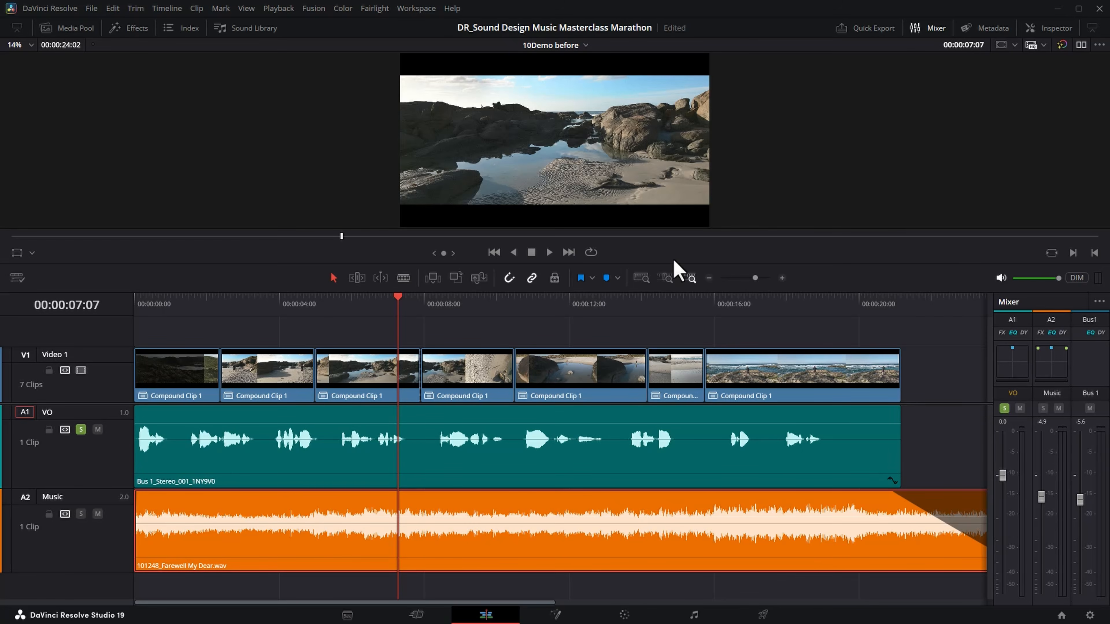
Step: Close the mixer, show the audio settings of the whole Music track and enable its Ducker
left_click(922, 30)
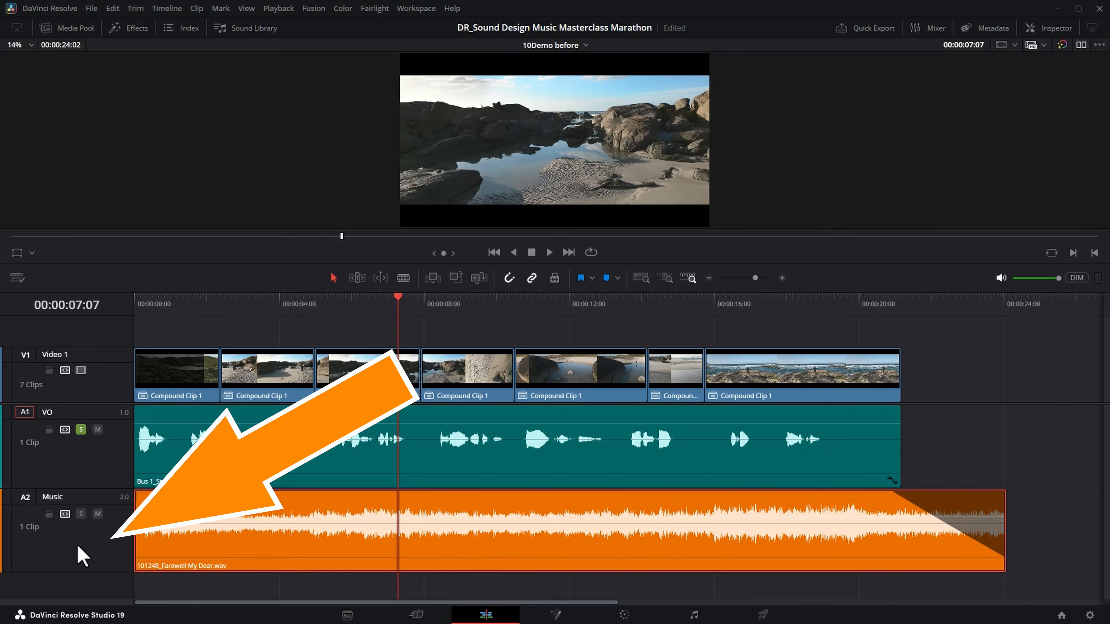
left_click(1042, 28)
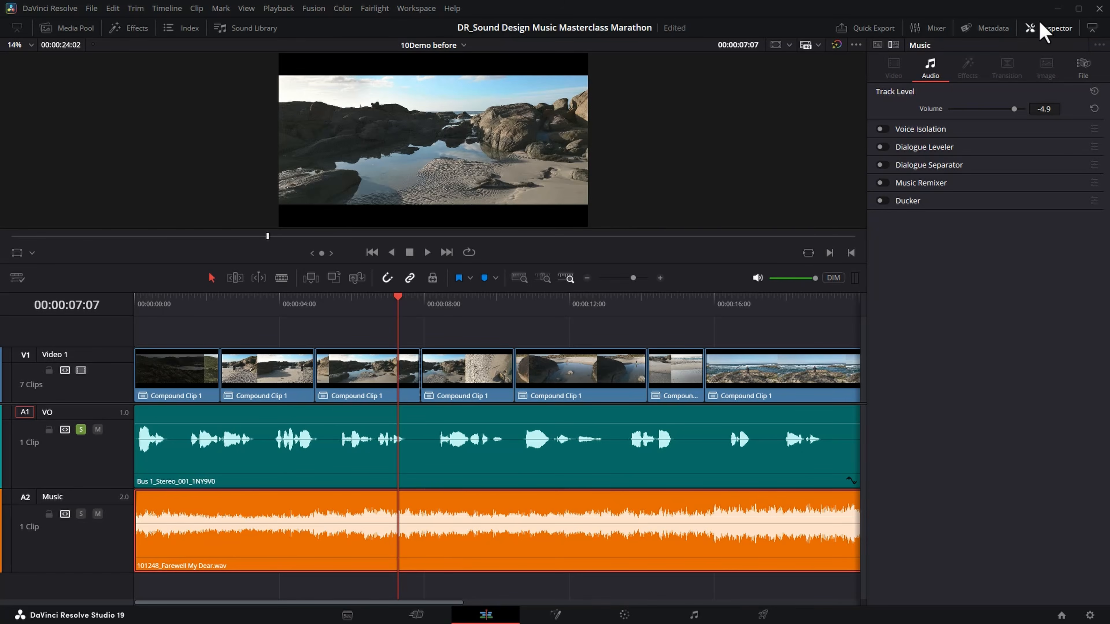
left_click(515, 473)
left_click(491, 557)
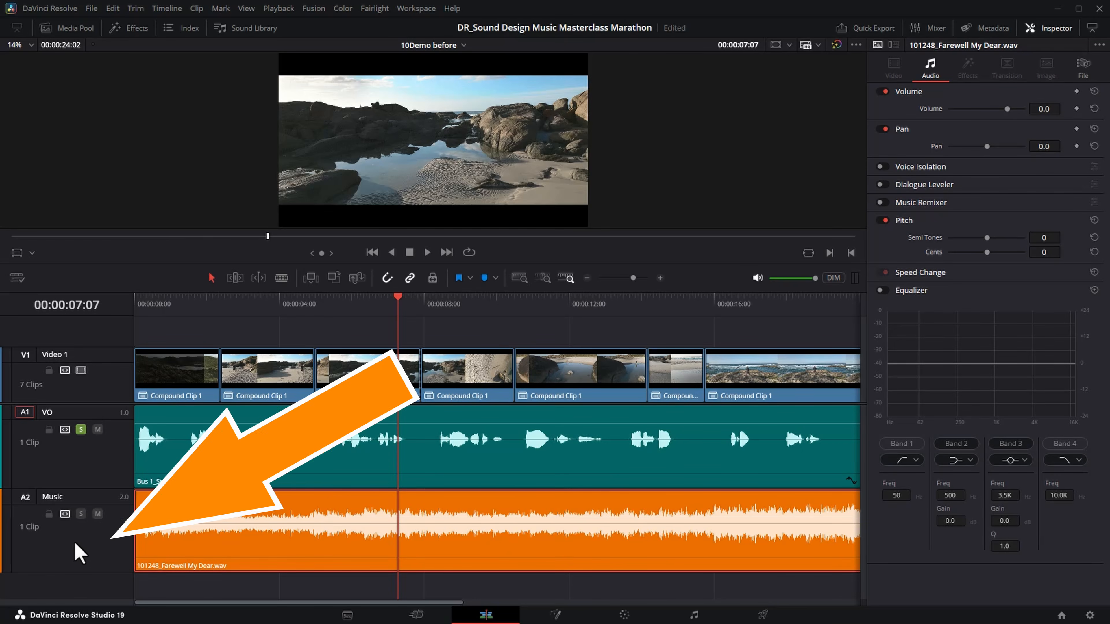
left_click(79, 552)
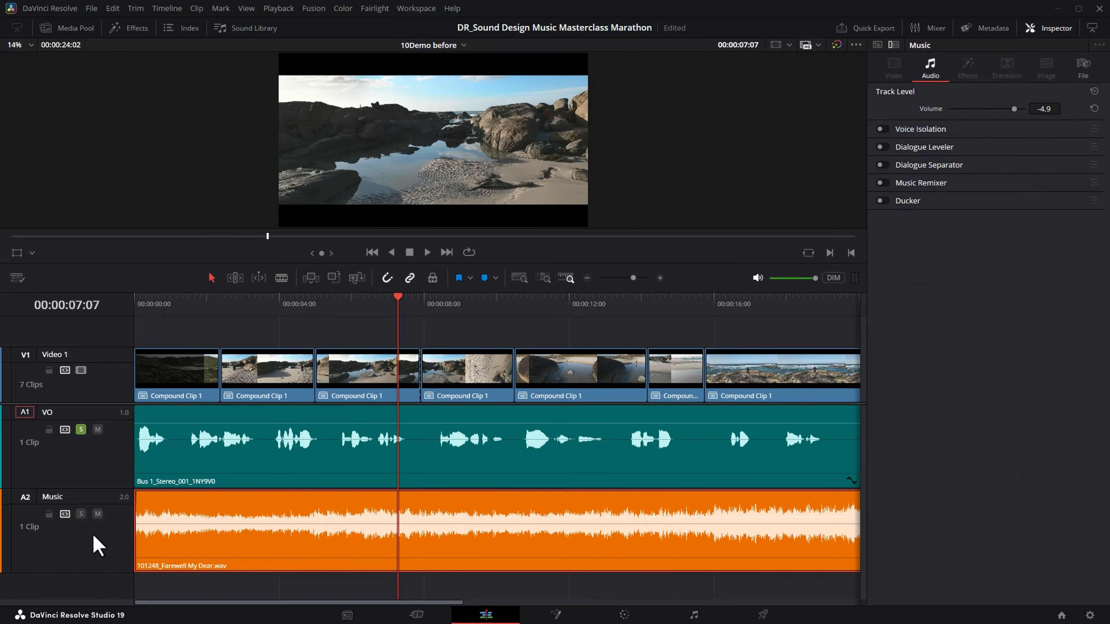
left_click(881, 200)
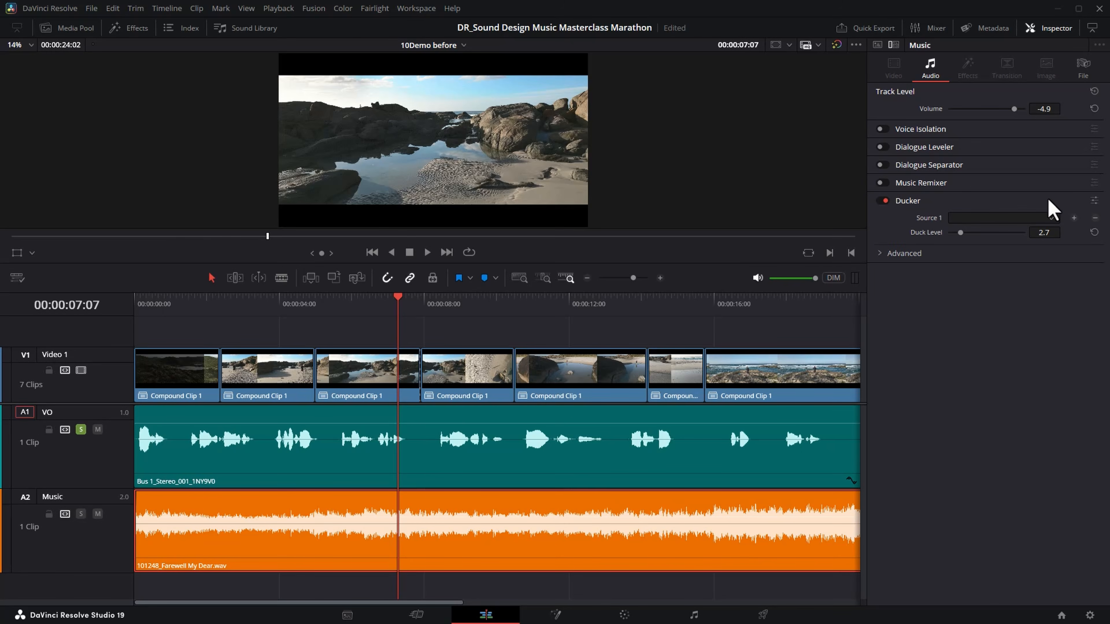
Step: Set VO as the Ducker's only source and open the effect's full control window
left_click(1051, 217)
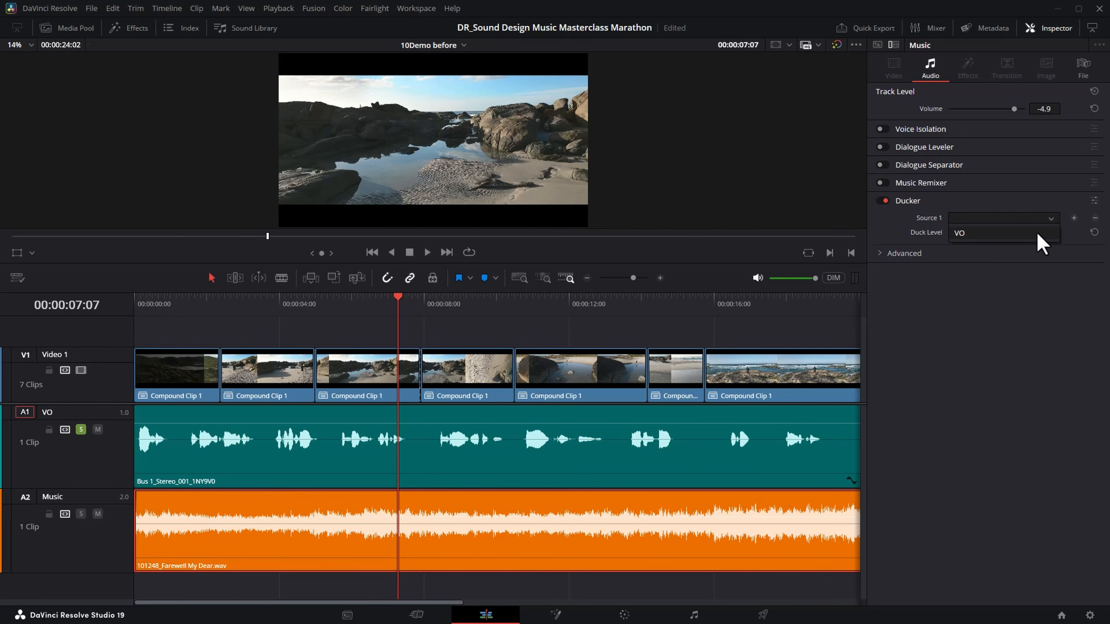
left_click(1008, 234)
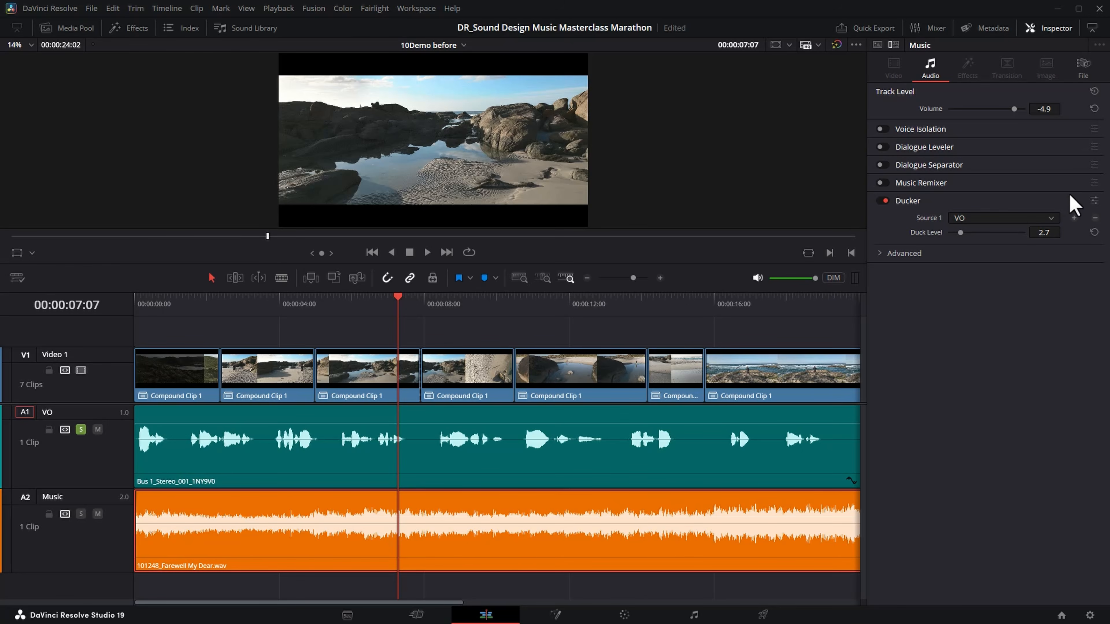
left_click(1073, 216)
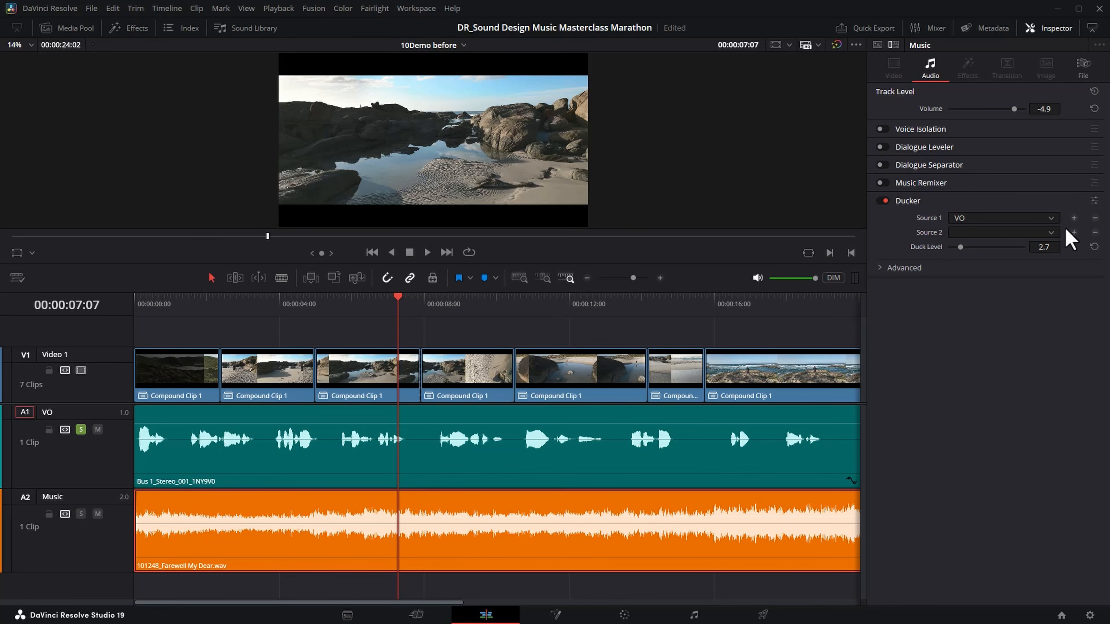
left_click(1094, 233)
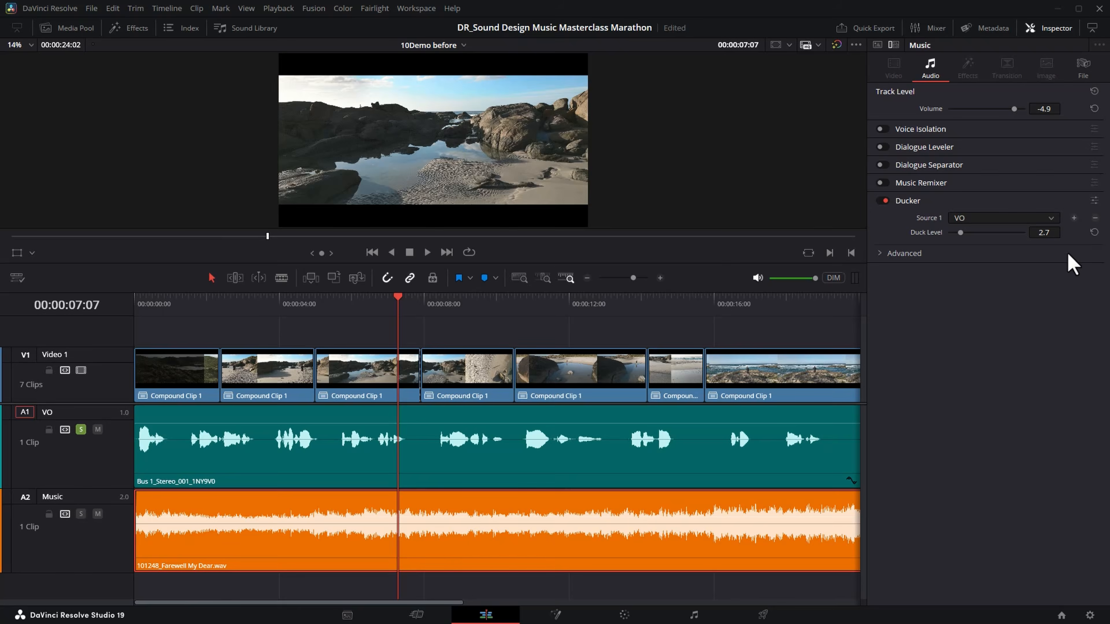
left_click(1094, 202)
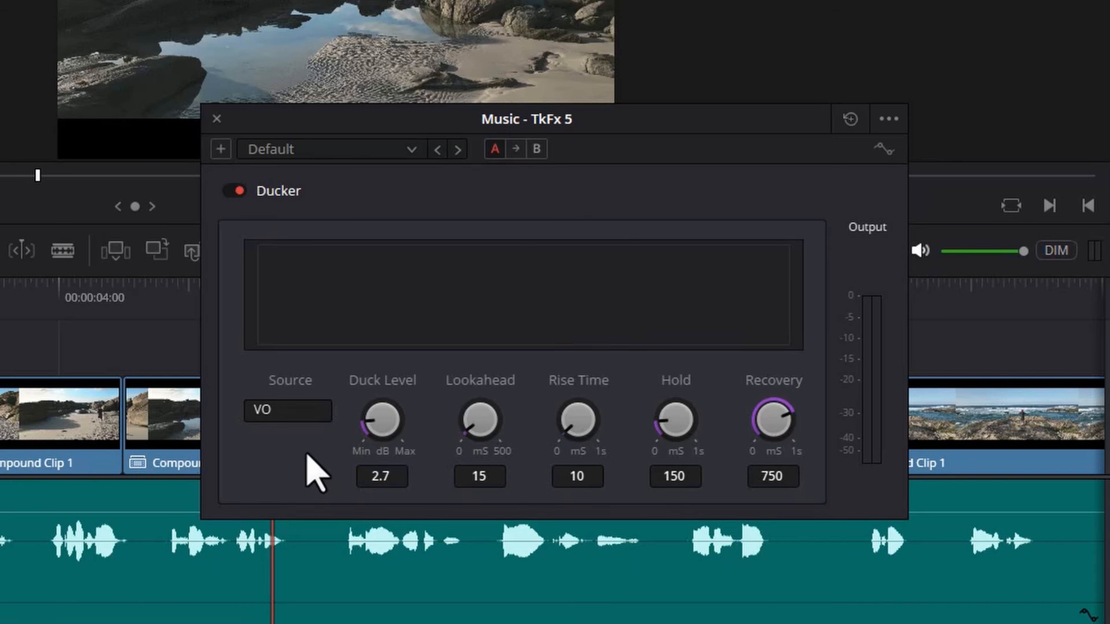
Step: Try a Duck Level of 3.3 and test Lookahead and Rise Time, resetting those two to 15 and 10 ms
left_click_drag(378, 434, 395, 493)
left_click_drag(479, 438, 607, 466)
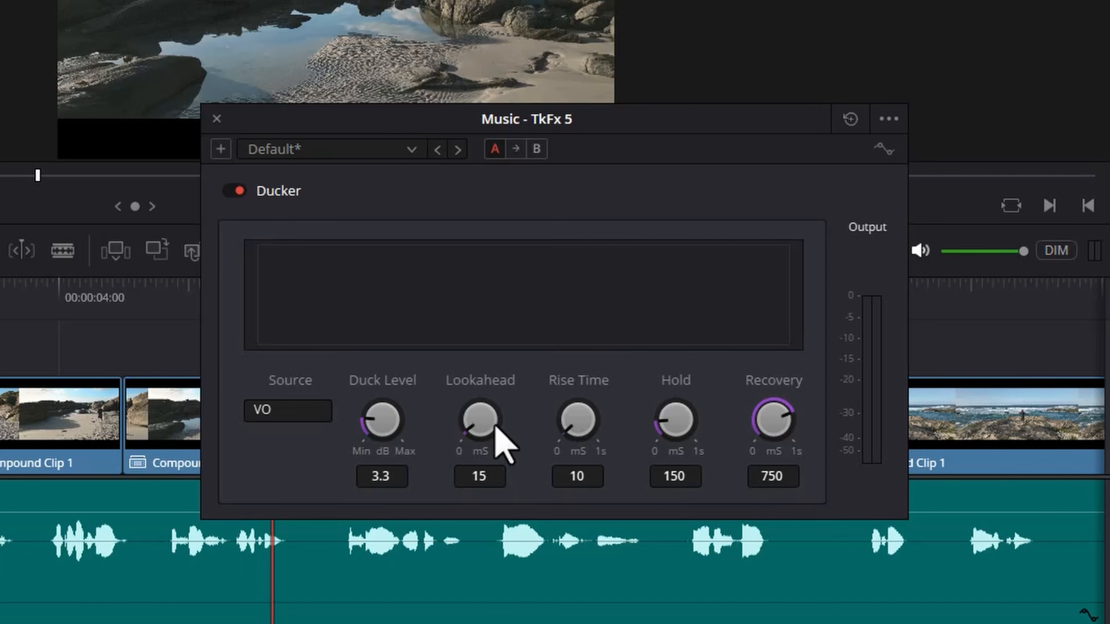
left_click_drag(479, 426, 446, 463)
double_click(479, 423)
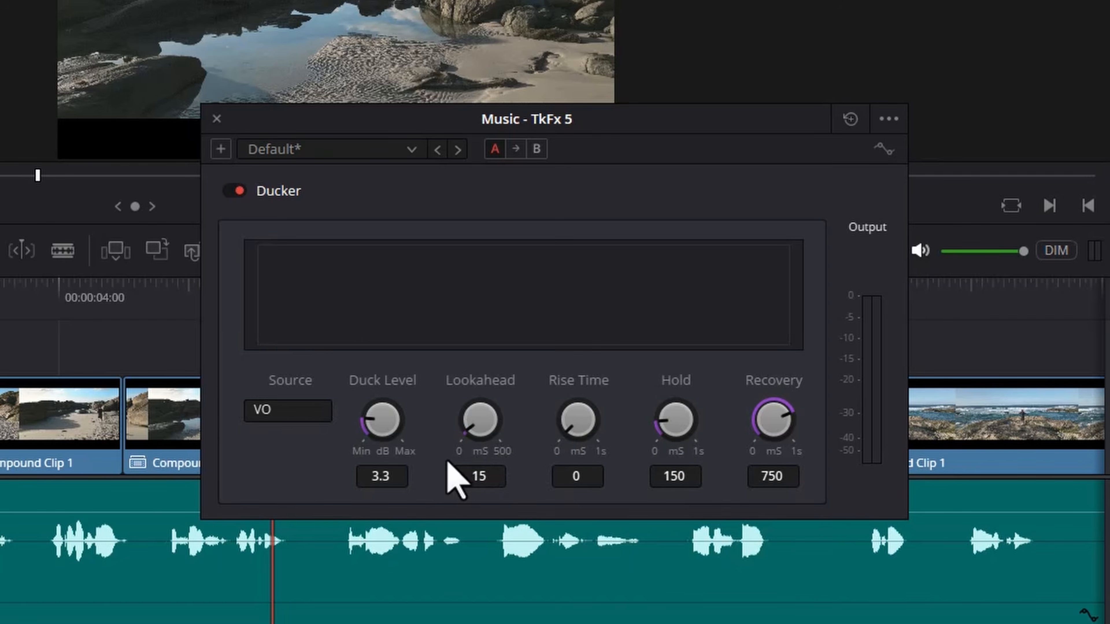
double_click(581, 418)
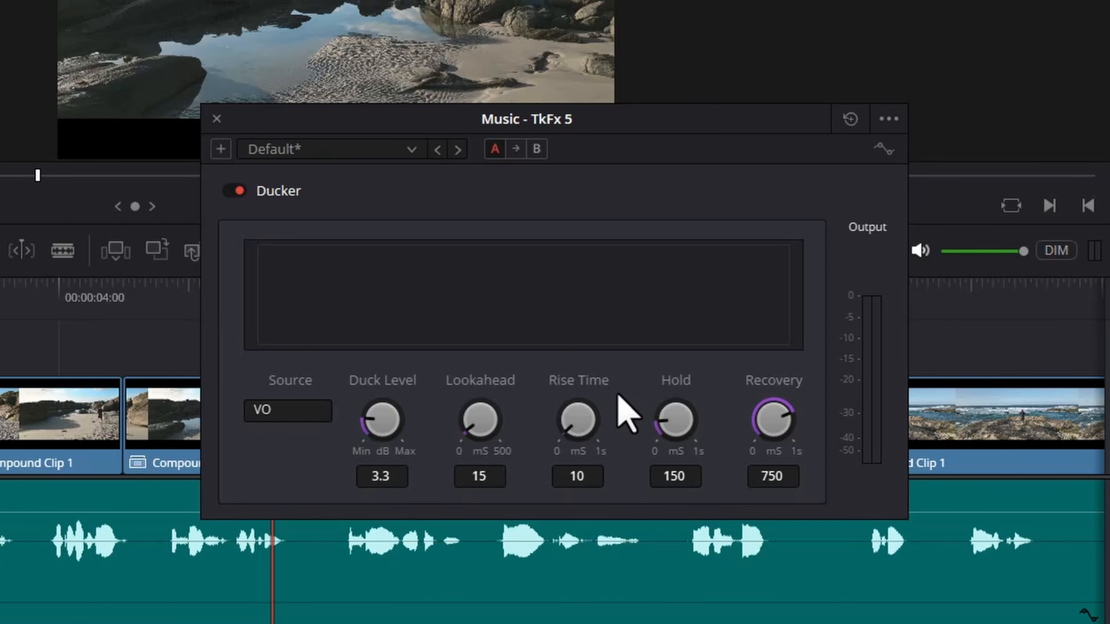
Step: Try a Duck Level of 15.4 and a Hold of 182 ms, returning them to 2.7 and 150 ms
left_click_drag(376, 426, 659, 419)
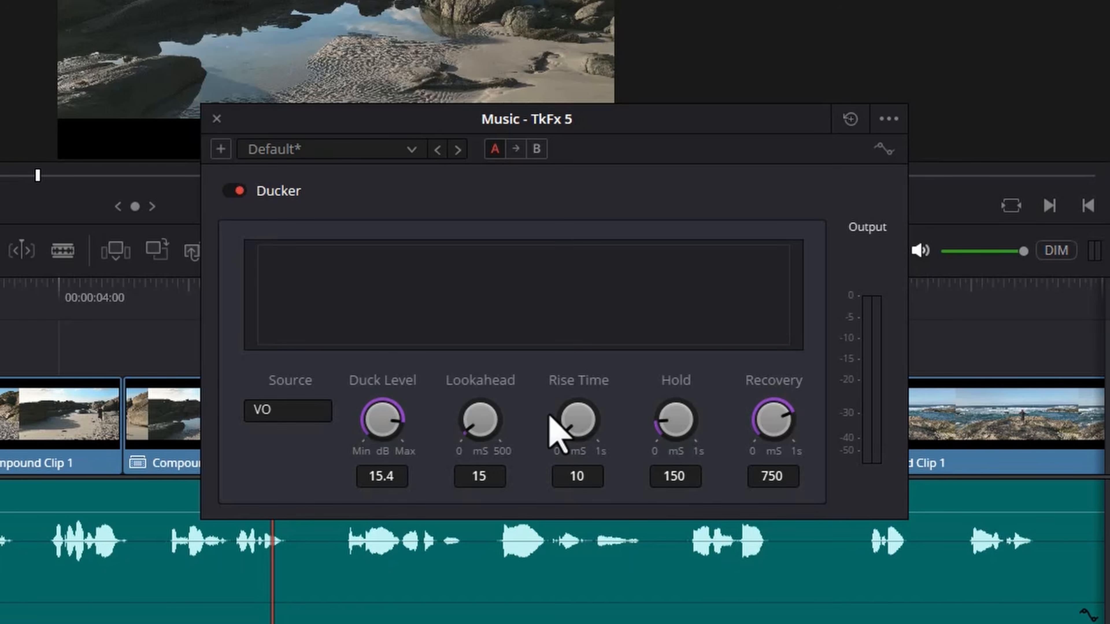
left_click_drag(566, 418, 738, 402)
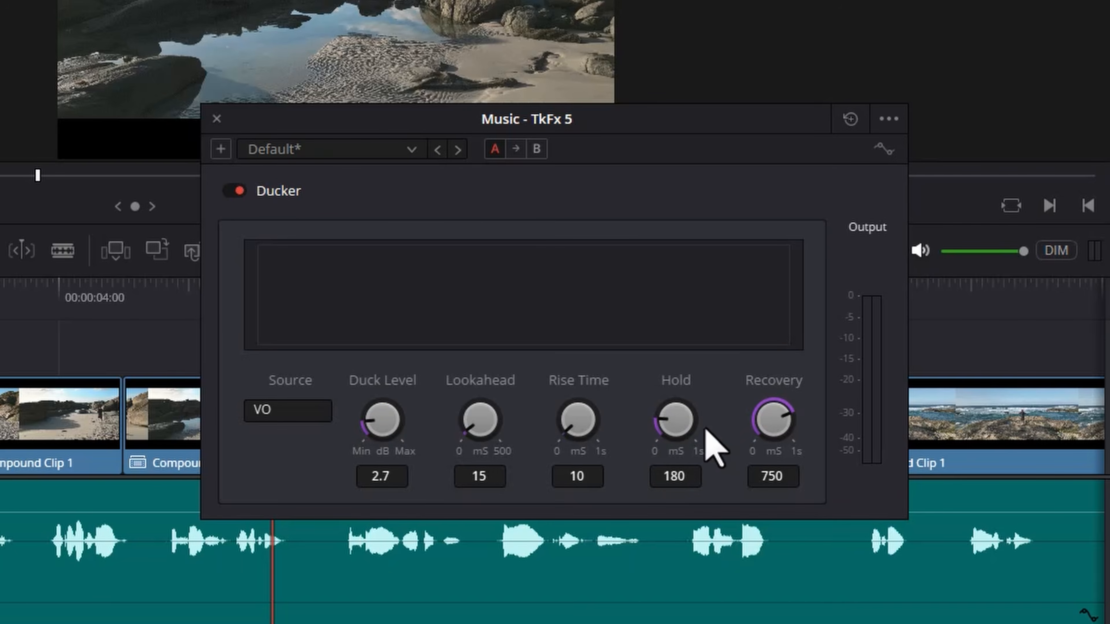
left_click_drag(706, 426, 674, 465)
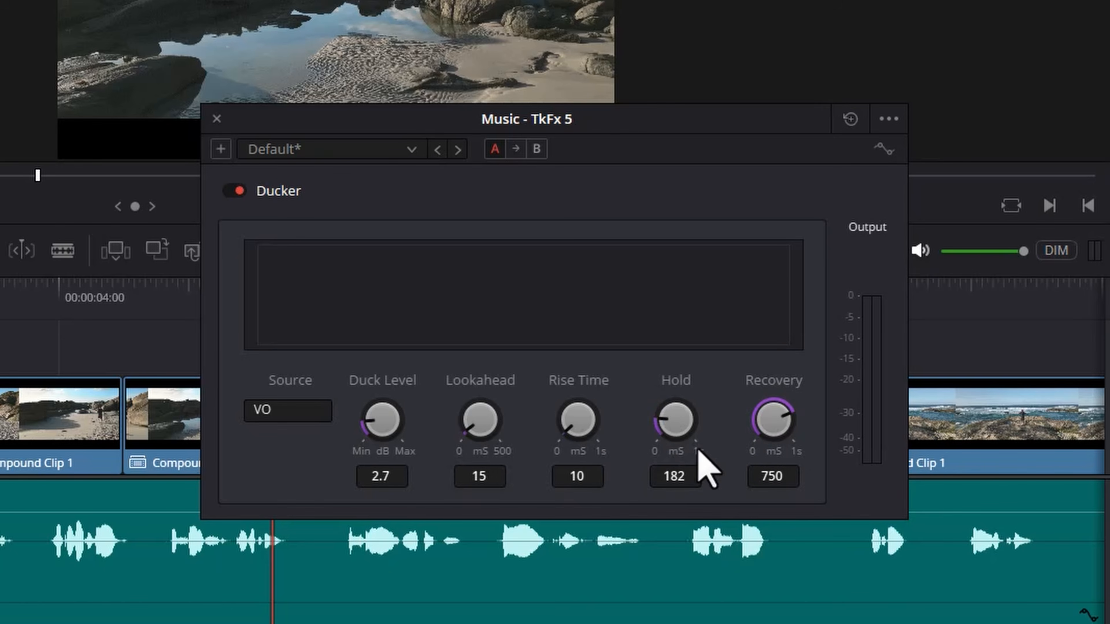
left_click_drag(677, 417, 674, 436)
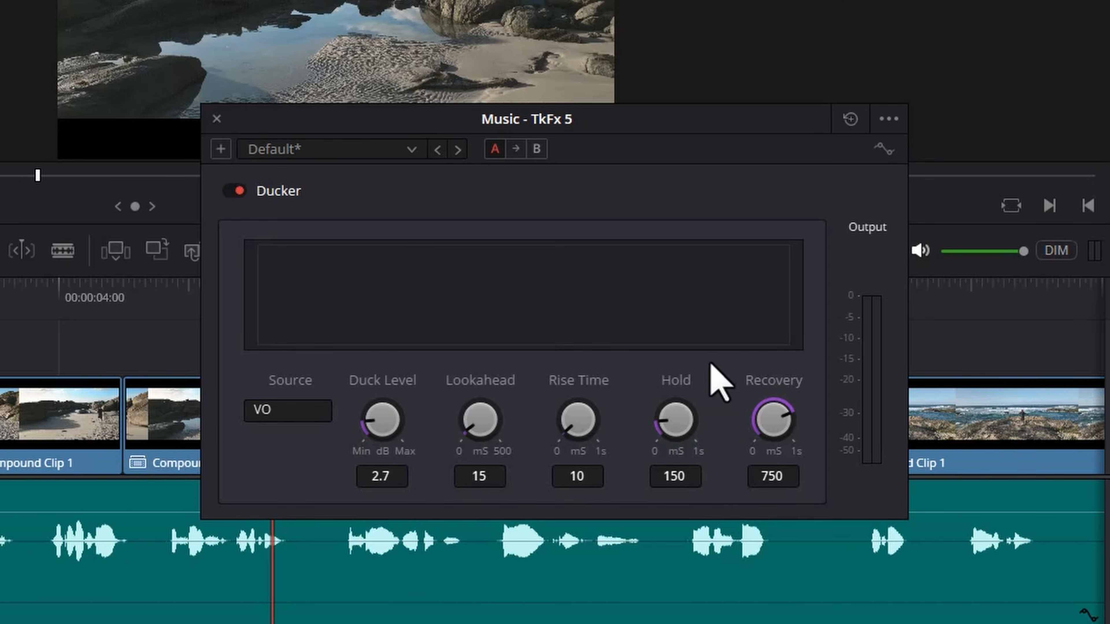
left_click_drag(710, 362, 776, 417)
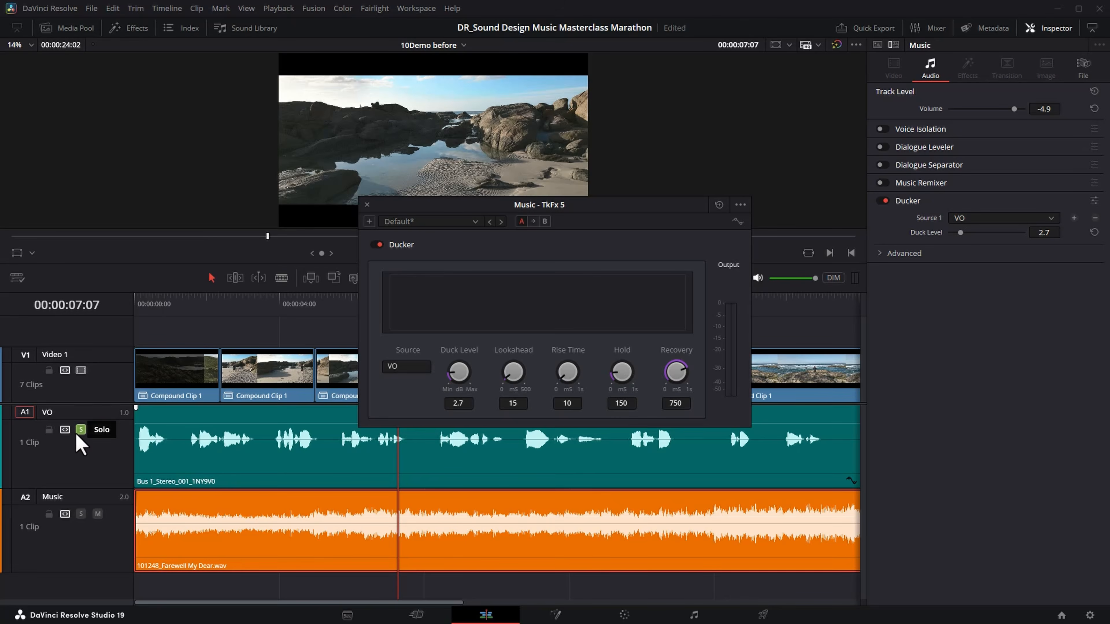
Step: Unsolo the VO track and raise the Duck Level to 13.4 while playing from the start
left_click(80, 430)
key("Home")
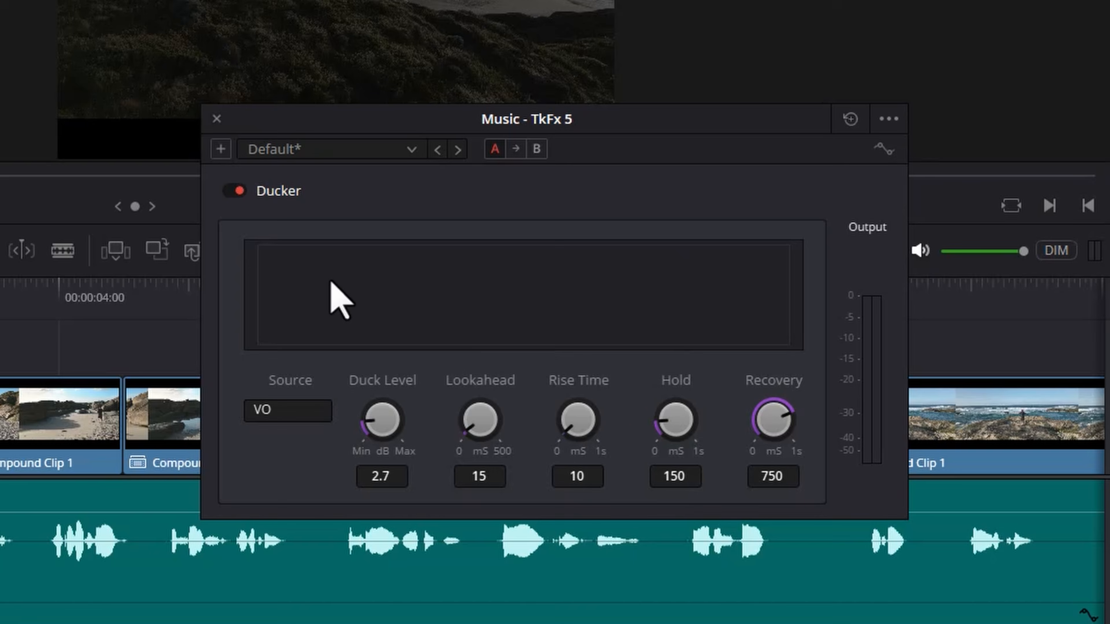
key("space")
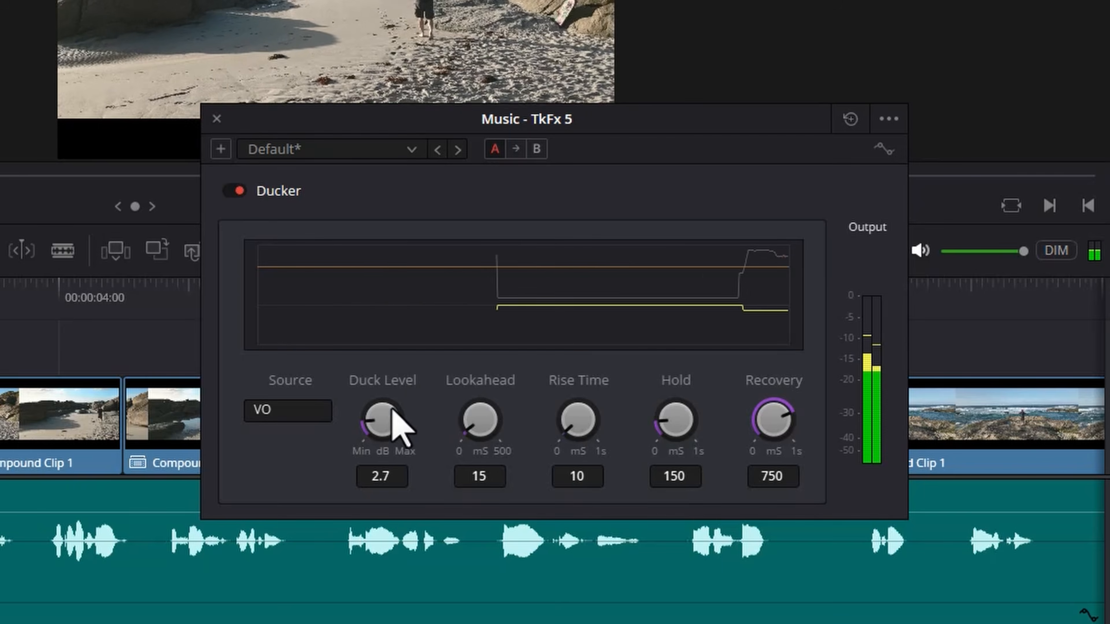
left_click_drag(396, 421, 651, 415)
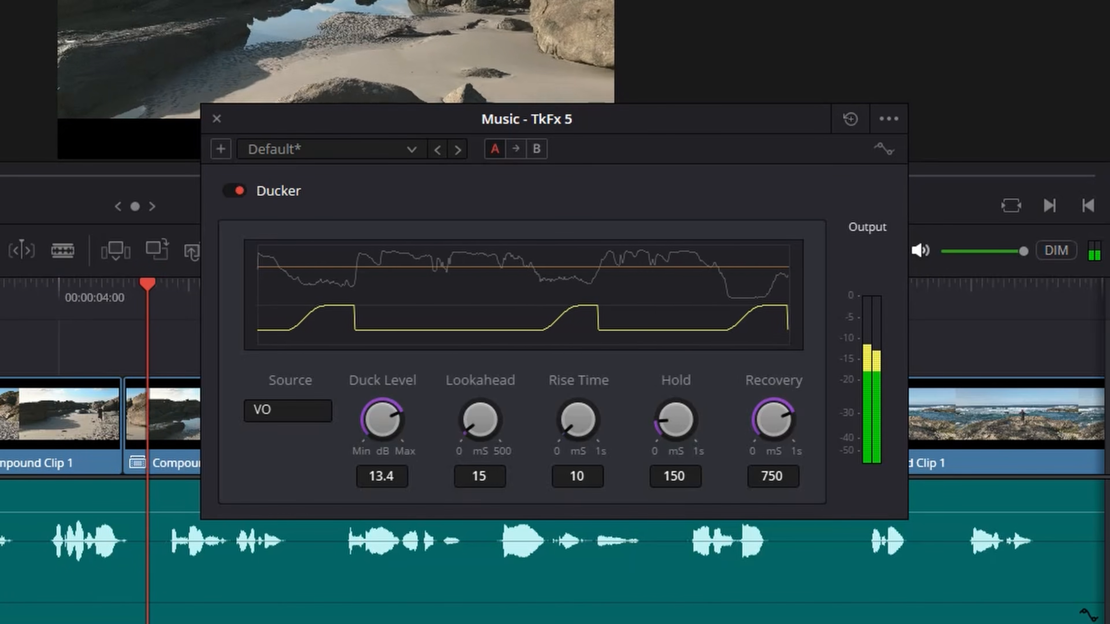
key("space")
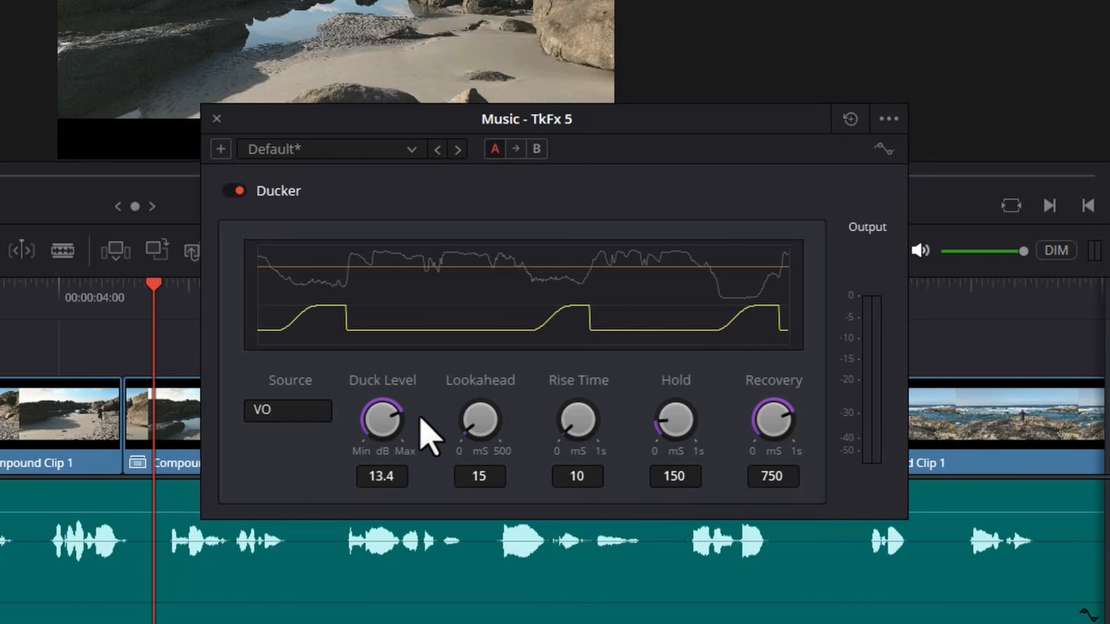
Step: Set the Duck Level to 0.0 and play the timeline to hear the mix without ducking
left_click_drag(390, 400, 52, 479)
key("space")
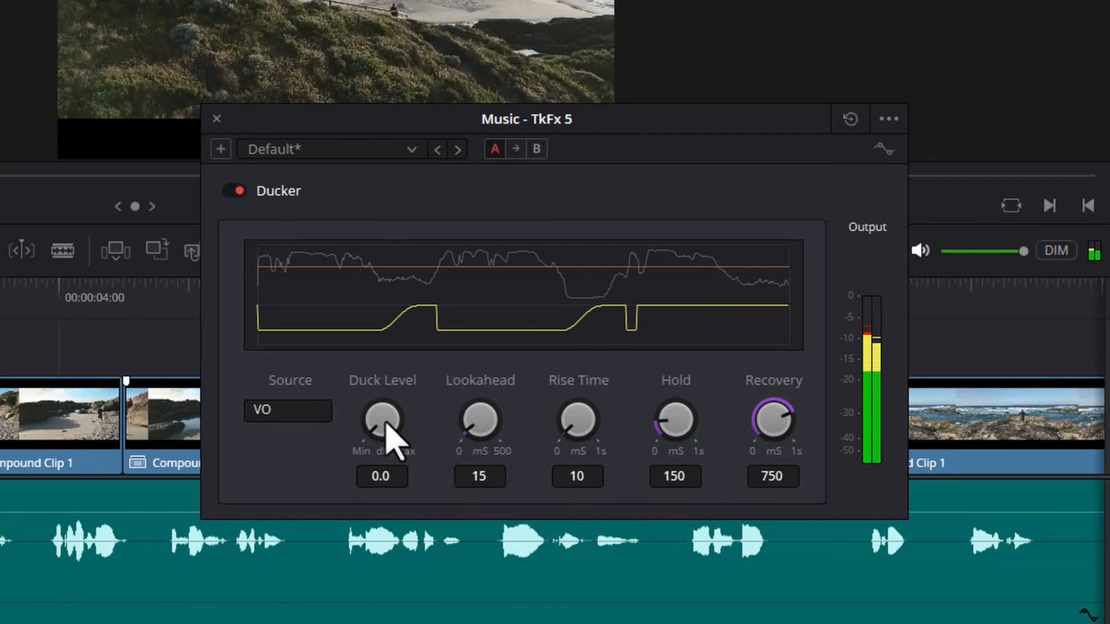
key("space")
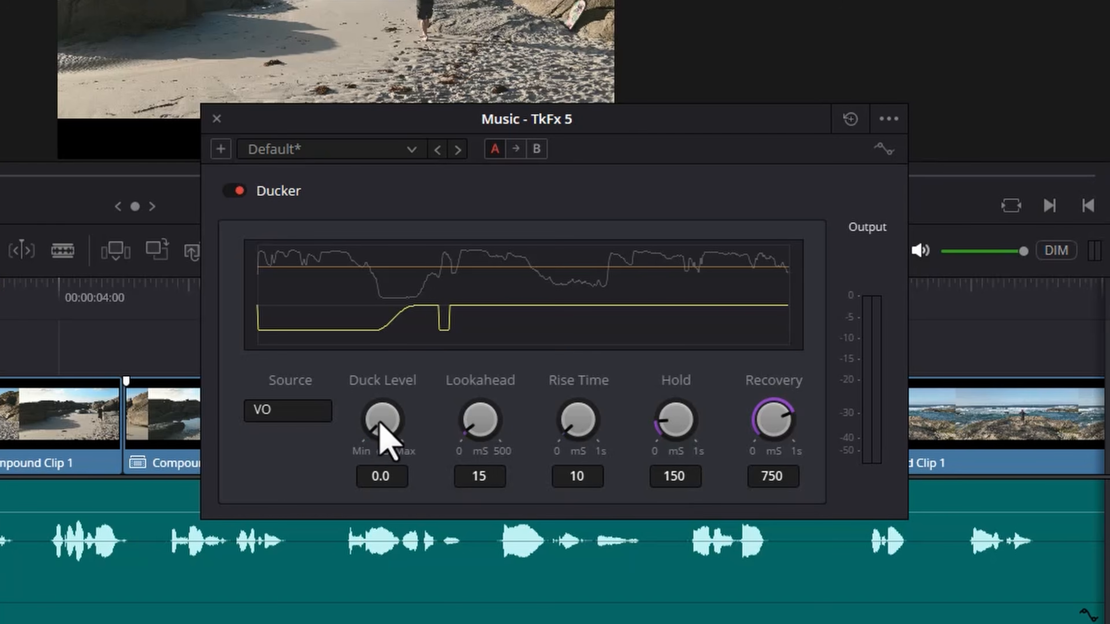
left_click_drag(392, 421, 377, 423)
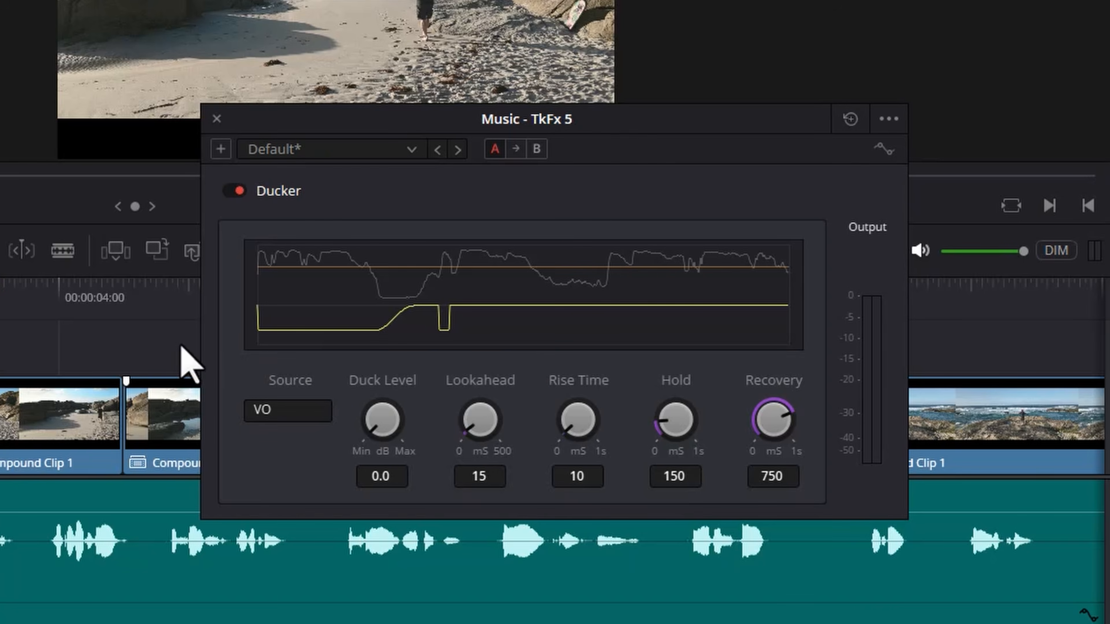
Step: Raise the Duck Level through 3.9 and 7.3 to 18.0 during playback, then bring it down to 9.5
left_click_drag(375, 409, 434, 413)
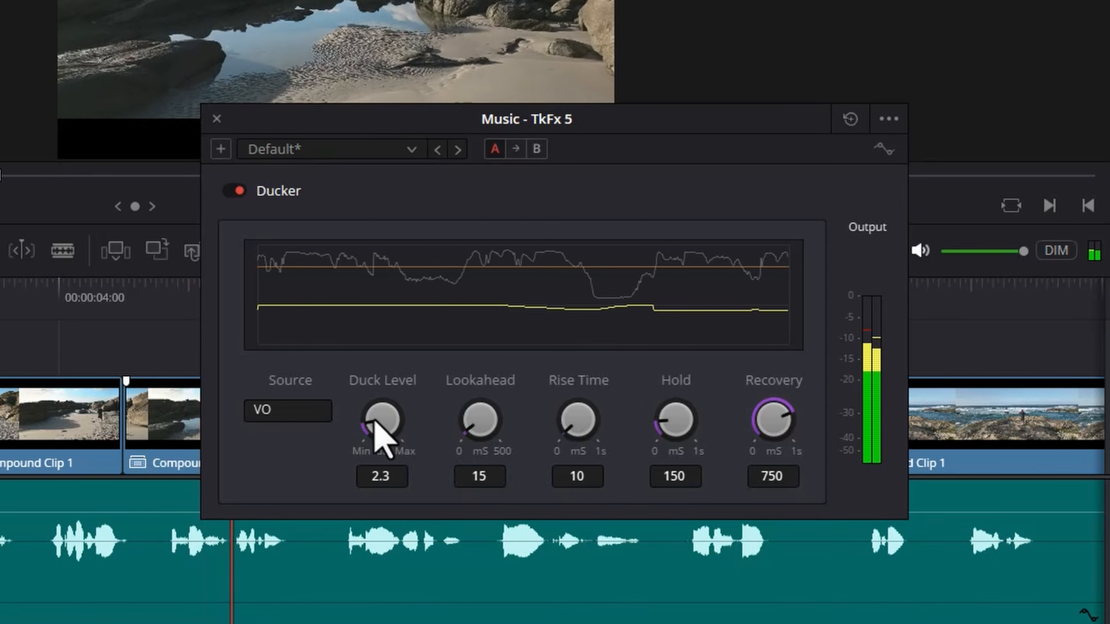
mouse_move(374, 422)
left_mouse_down()
mouse_move(404, 426)
mouse_move(372, 415)
left_mouse_up()
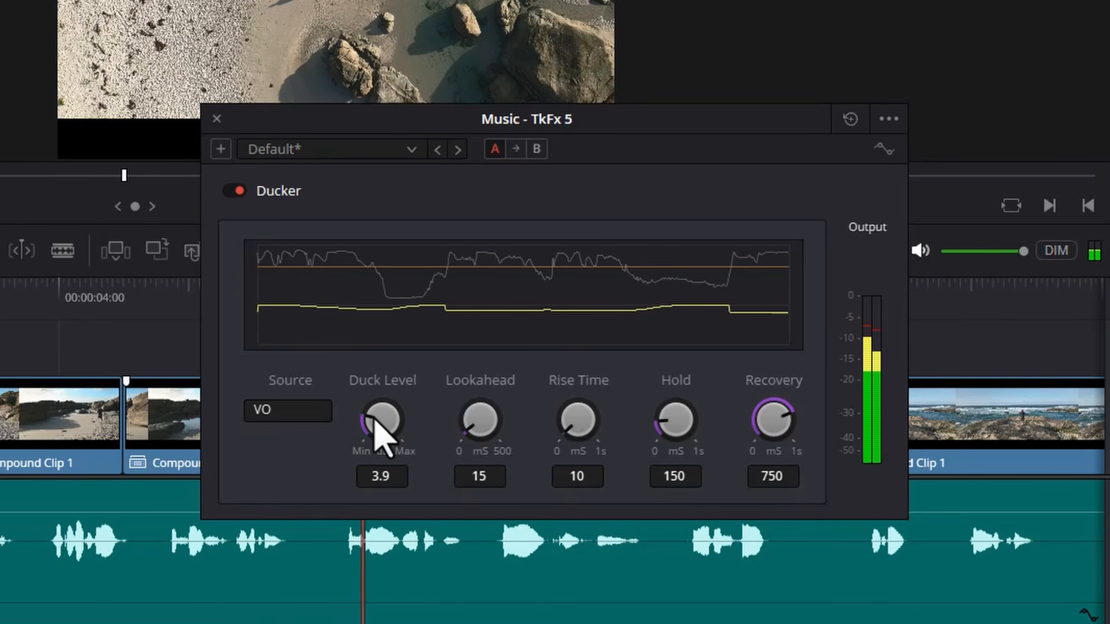
left_click_drag(378, 424, 459, 416)
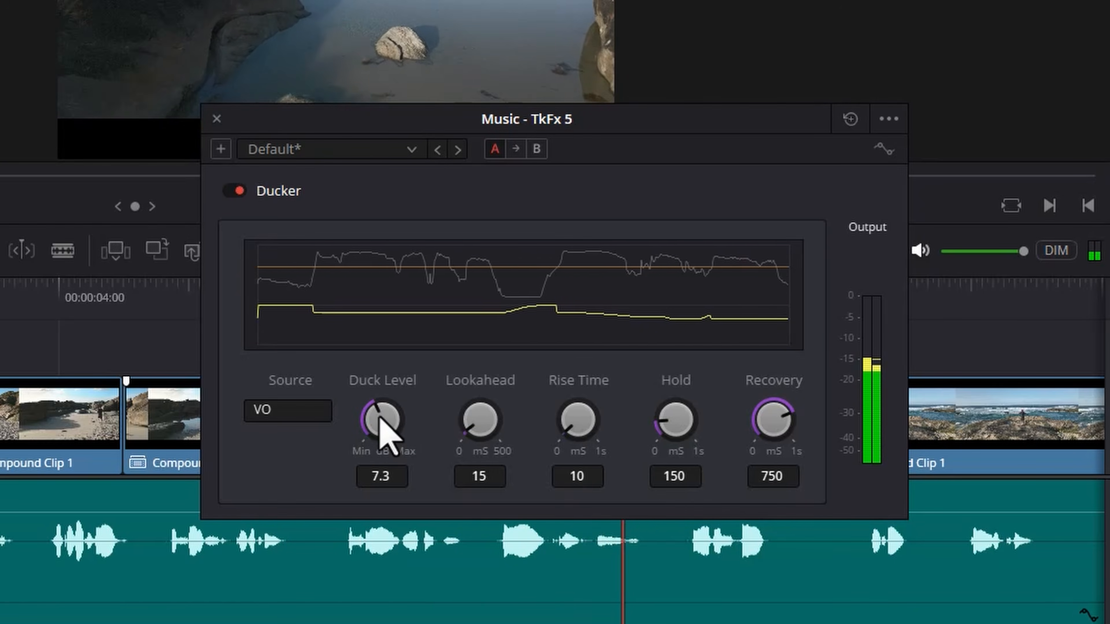
left_click_drag(389, 424, 874, 426)
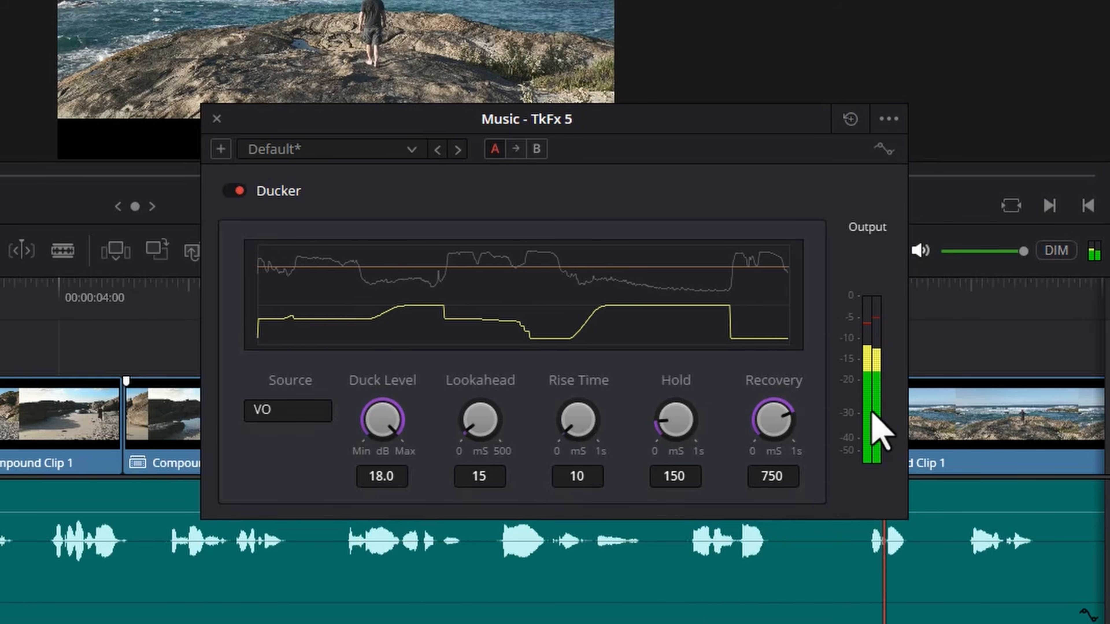
left_click_drag(872, 413, 150, 476)
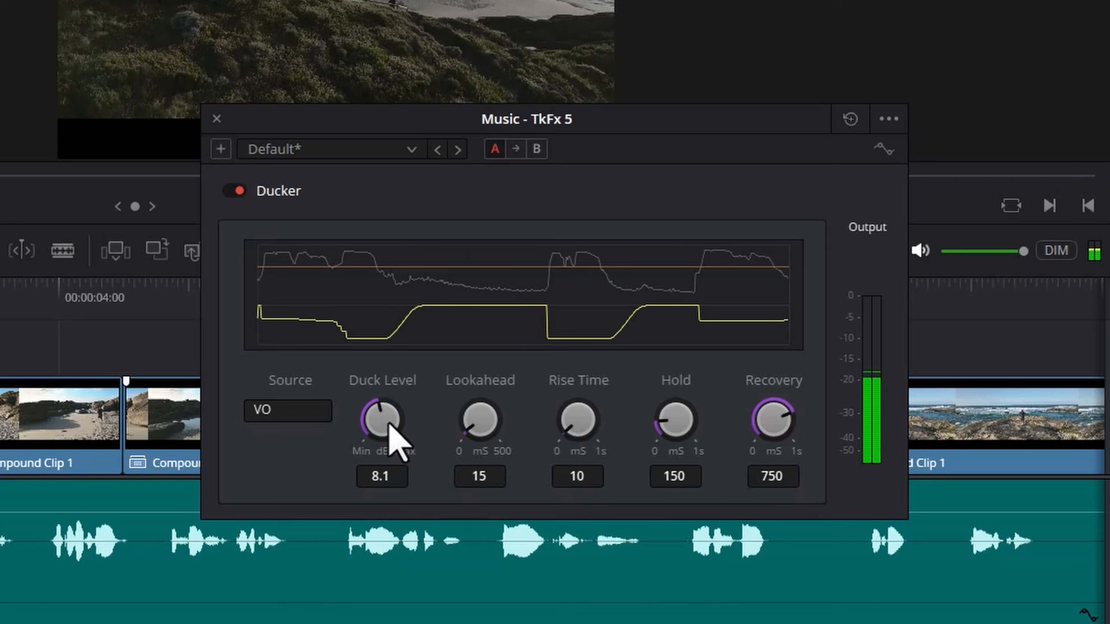
left_click_drag(394, 421, 417, 420)
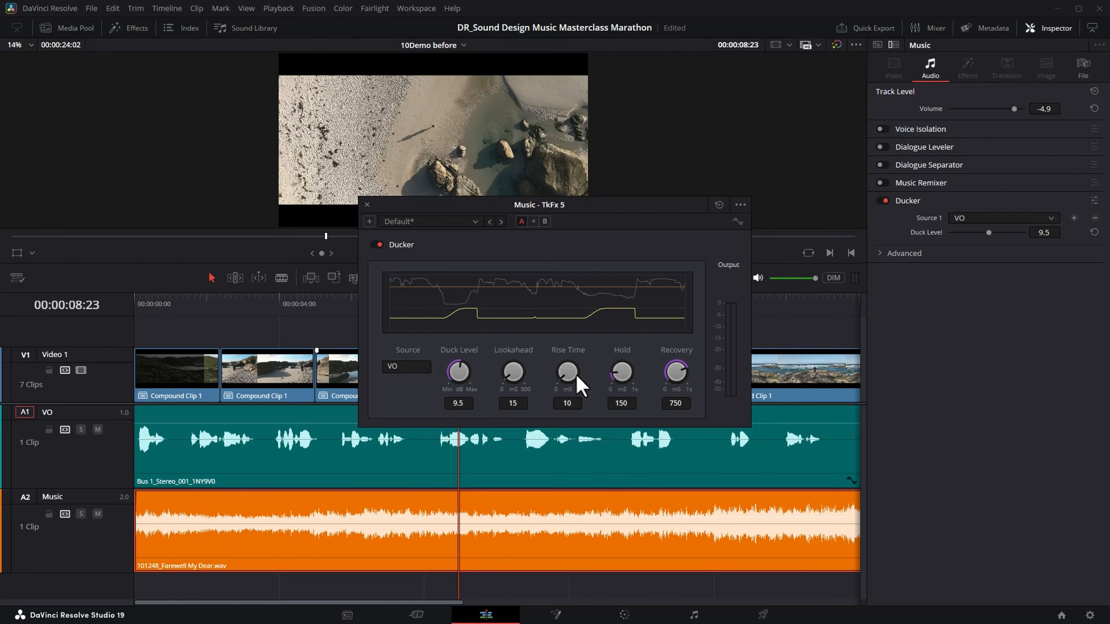
Step: Move the Ducker window clear of the timeline, try a Rise Time of 535 ms and play from the start
left_click_drag(524, 200, 530, 186)
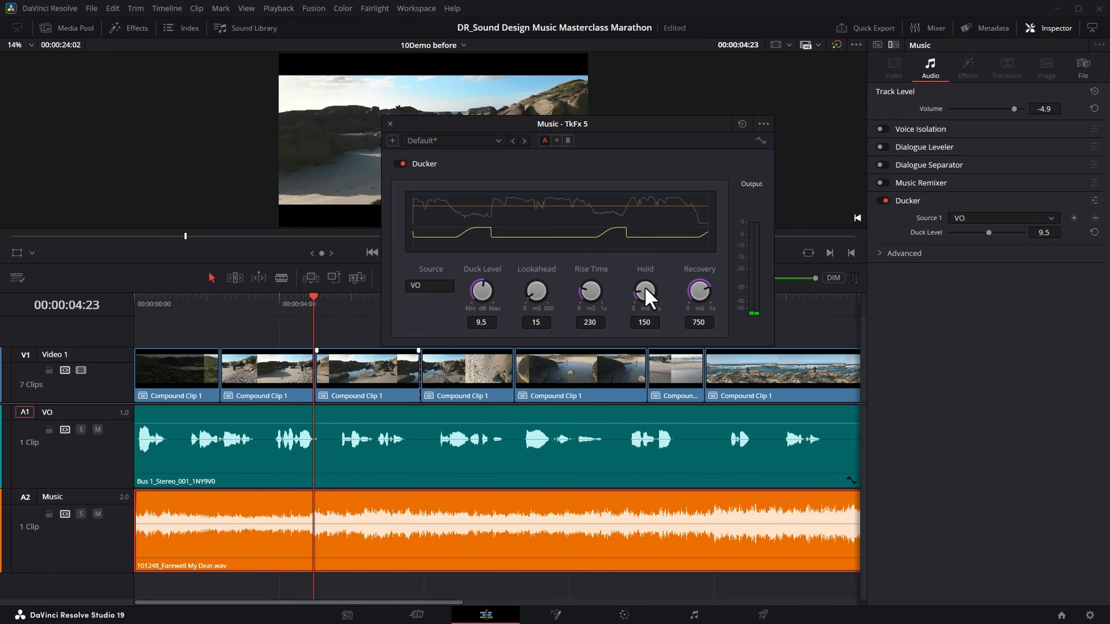
left_click(136, 303)
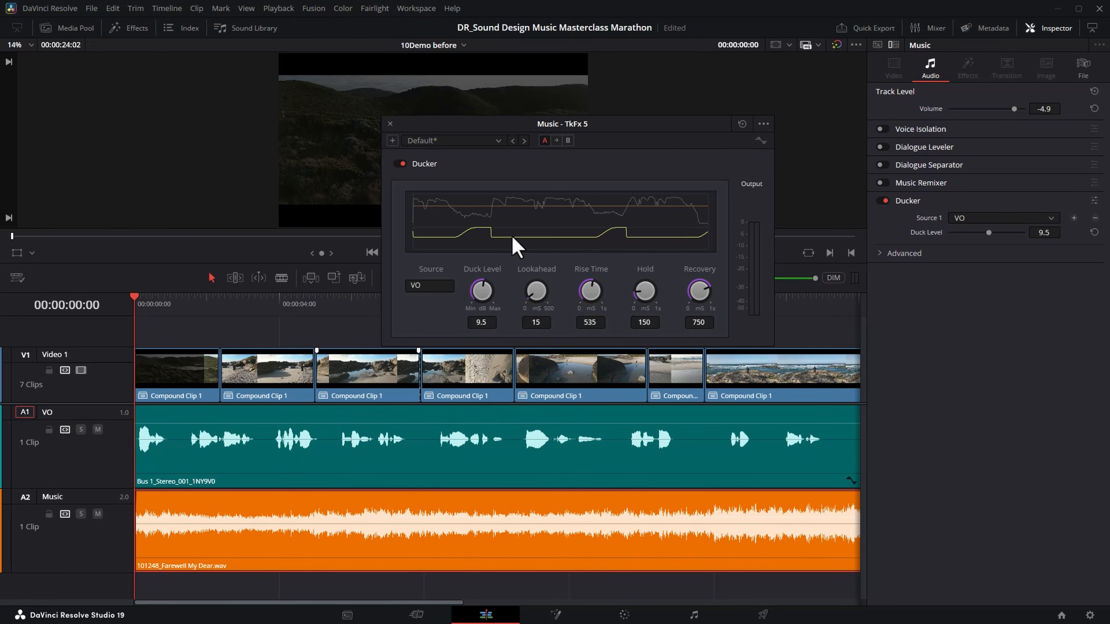
key("space")
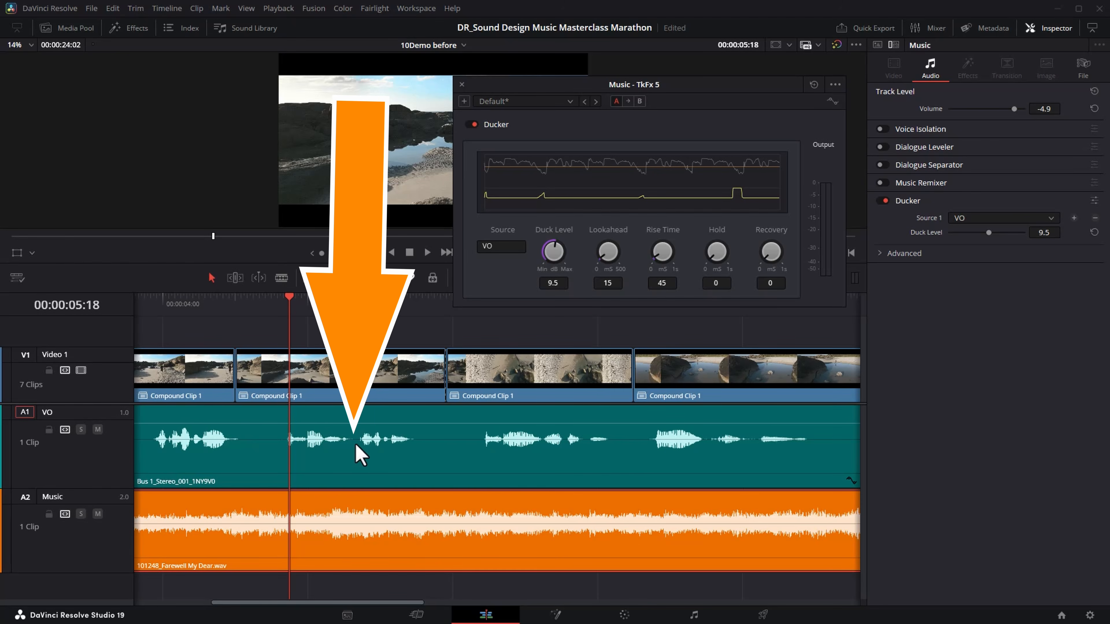
Step: Replay the VO phrase starting near 00:00:05:14 to hear the ducking with Hold and Recovery at 0
left_click(277, 306)
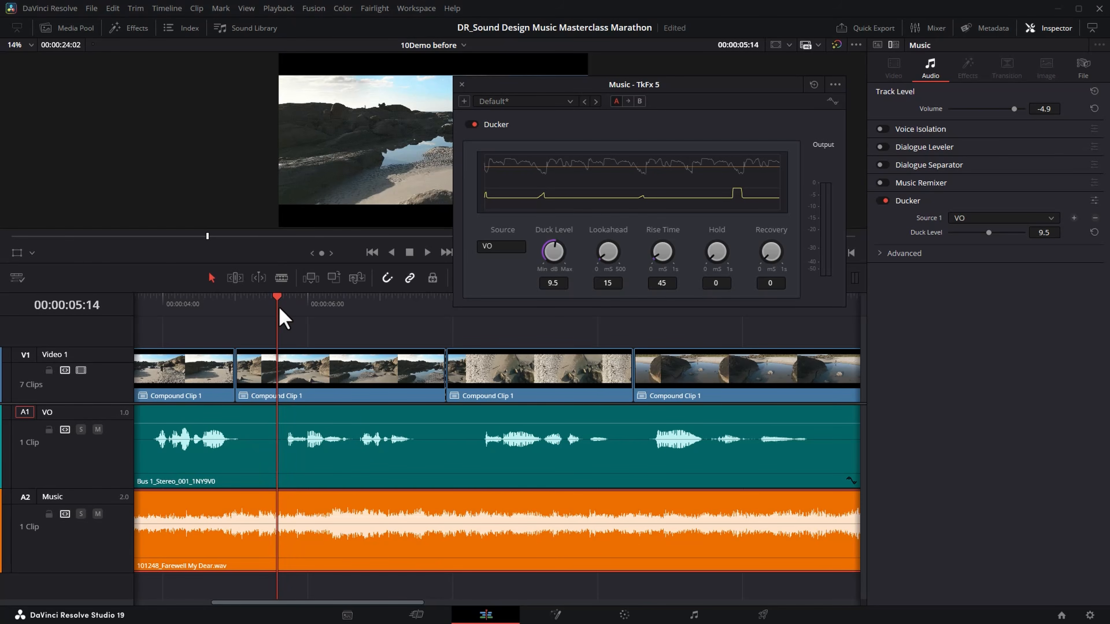
key("space")
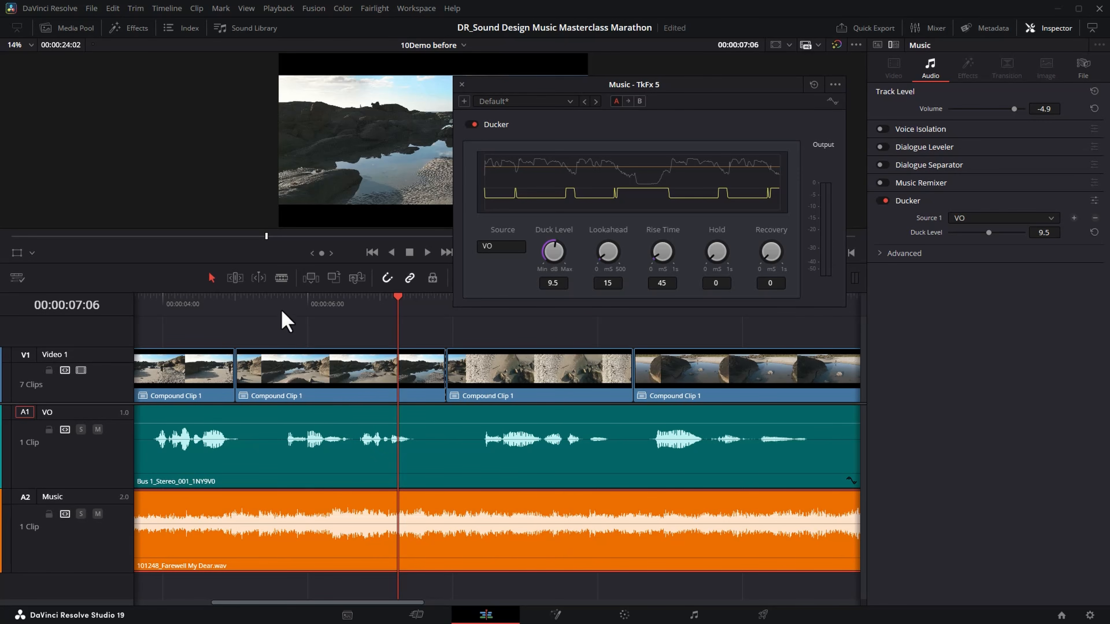
left_click(236, 302)
key("space")
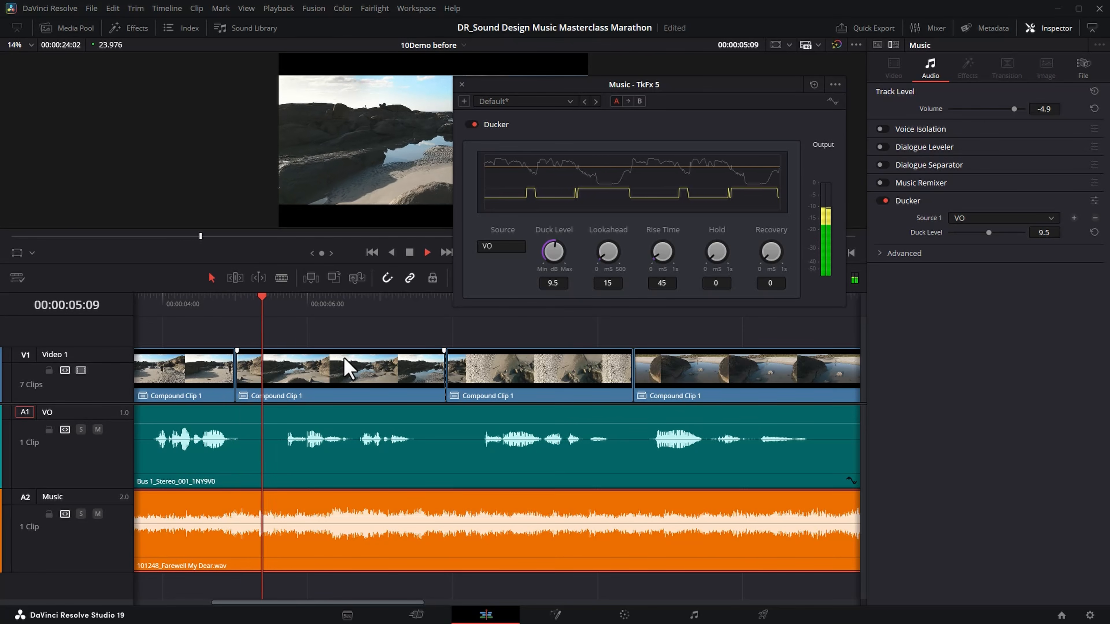
Step: Set the Hold to 372 ms and replay the same VO phrase from about 00:00:05:05
key("space")
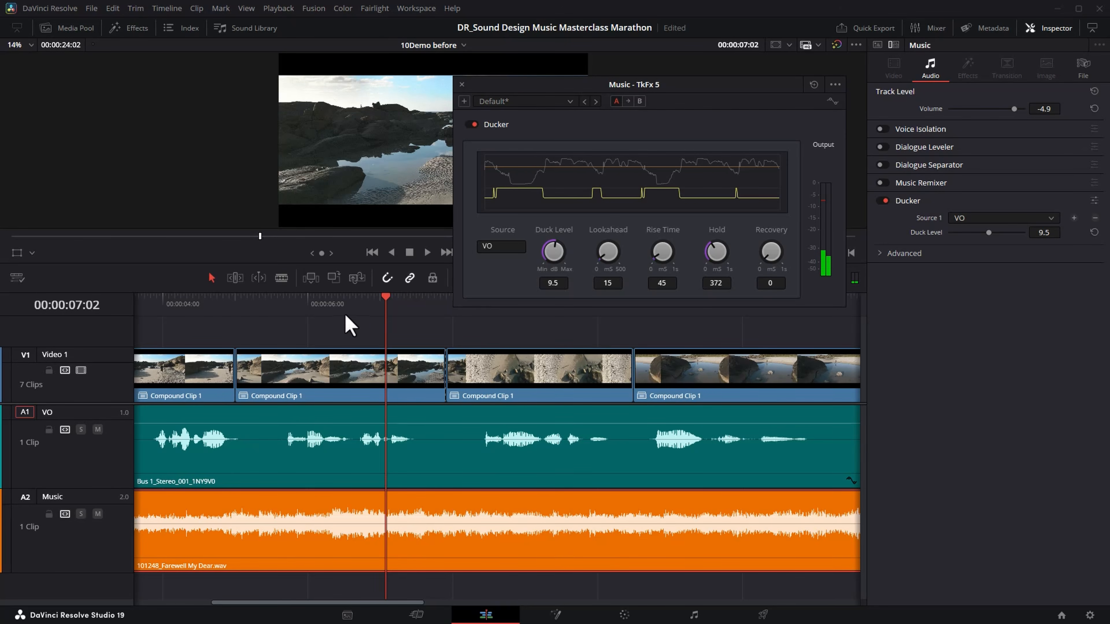
left_click(248, 319)
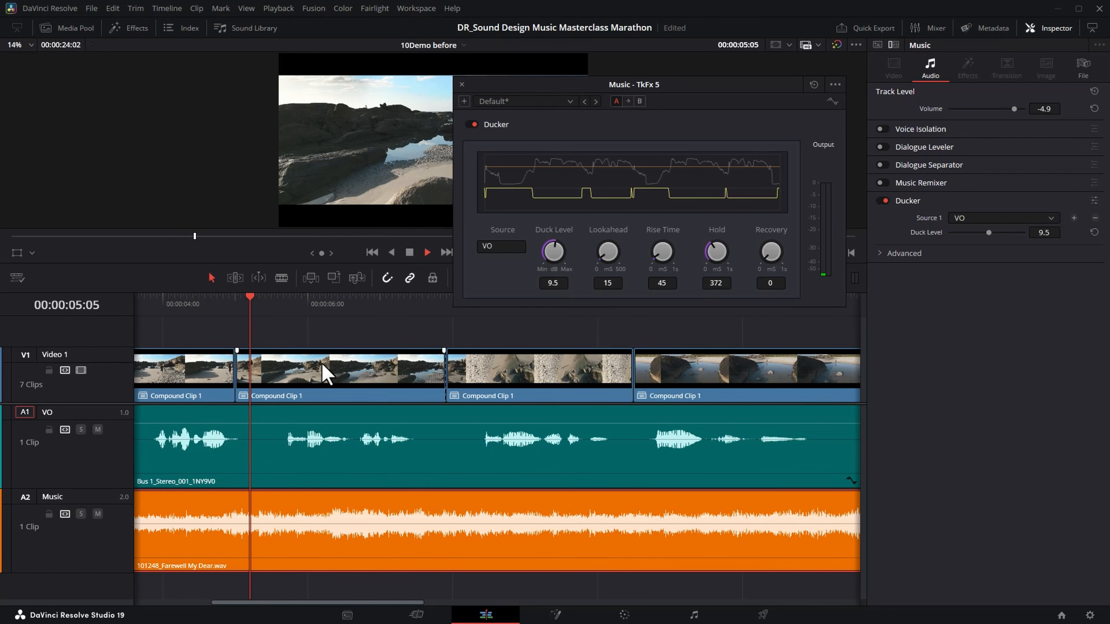
key("space")
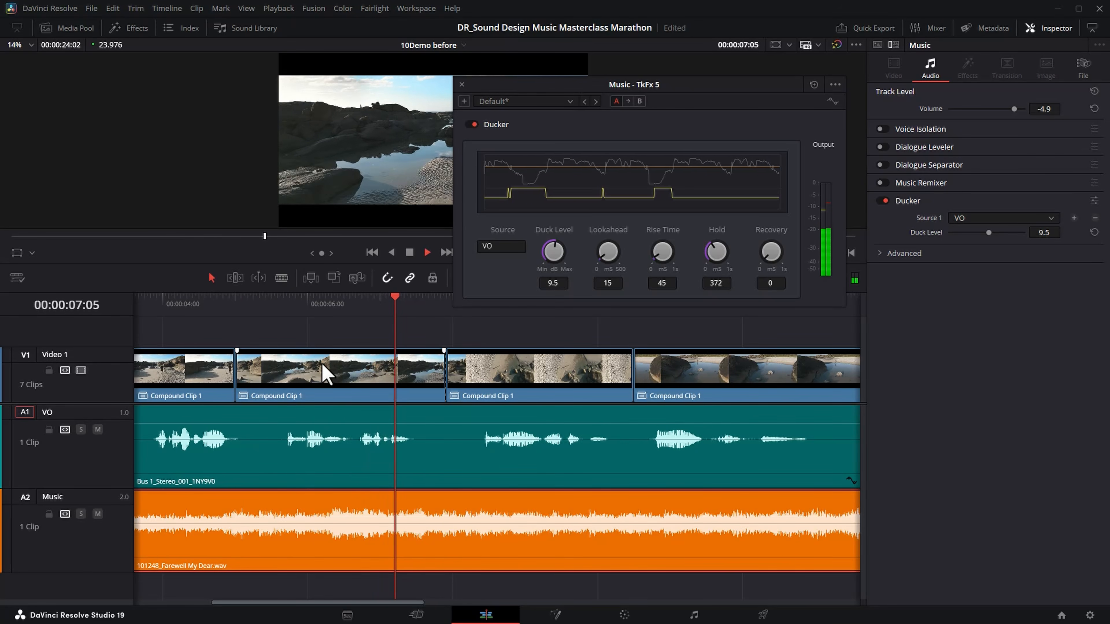
key("space")
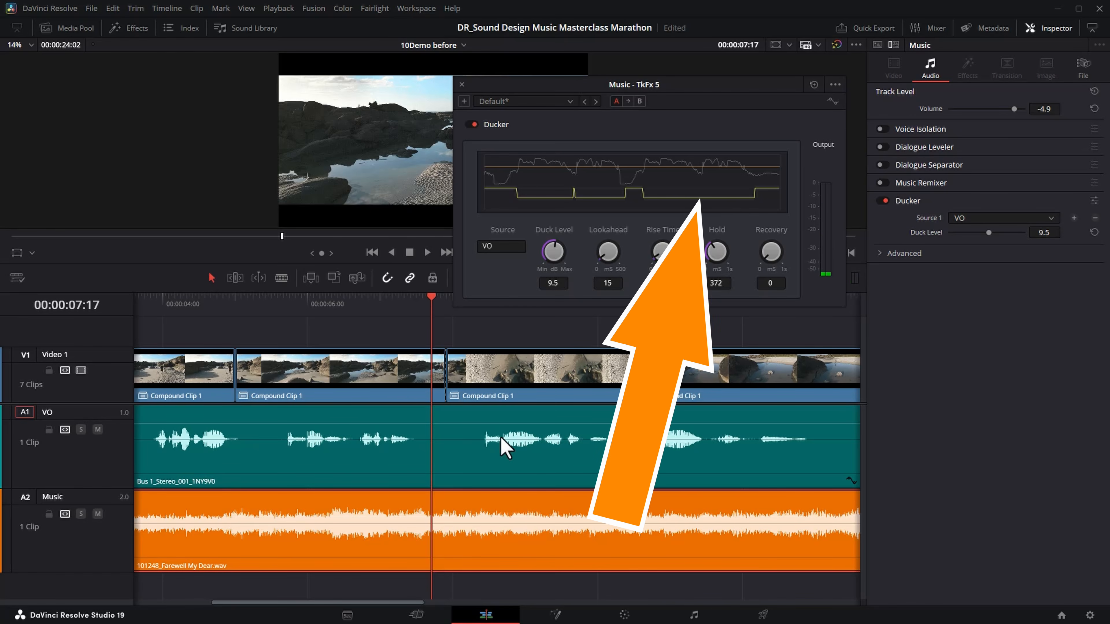
Step: Set Duck Level to 9.8, Lookahead to 71, Rise Time to 62 and Recovery to 270 ms, and play the whole timeline
left_click(286, 304)
key("space")
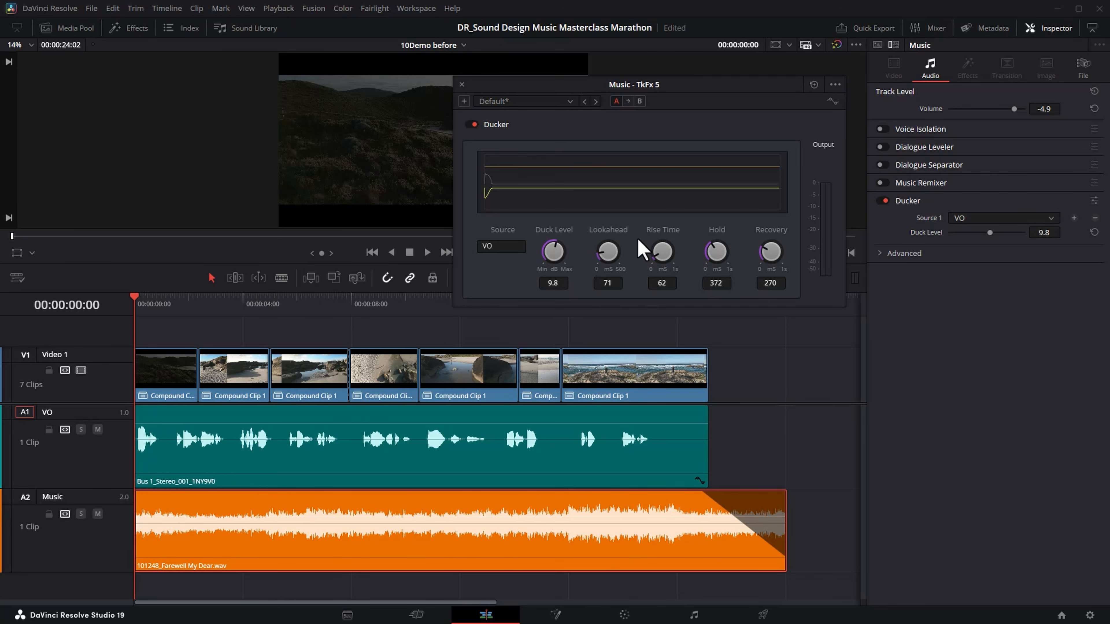
key("space")
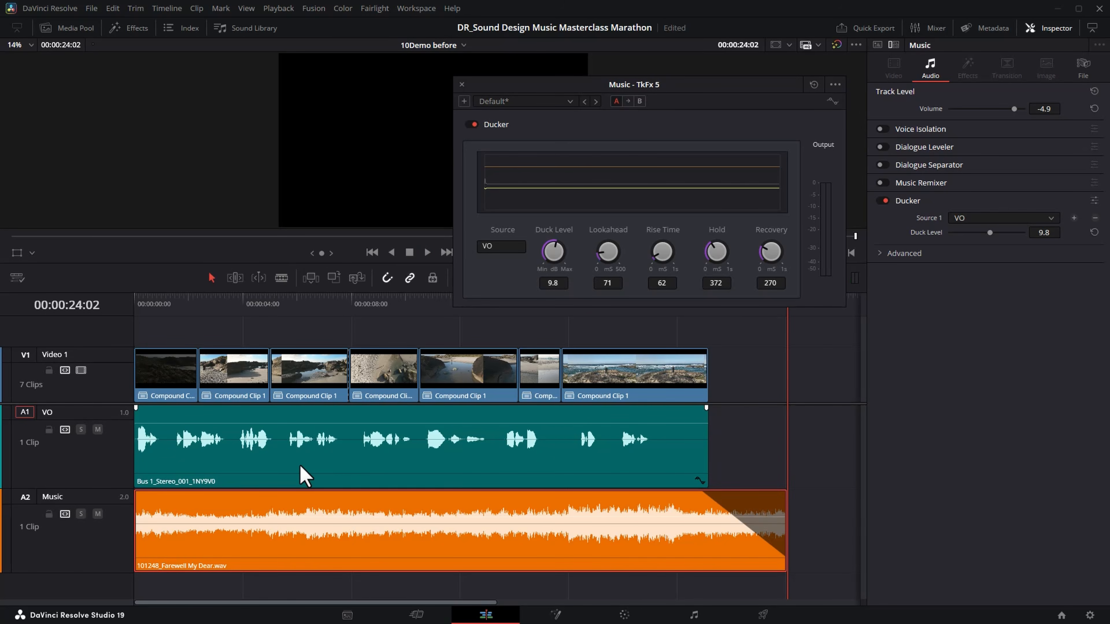
Step: Select the VO clip and the Music clip in turn to examine their clip audio settings
left_click(305, 475)
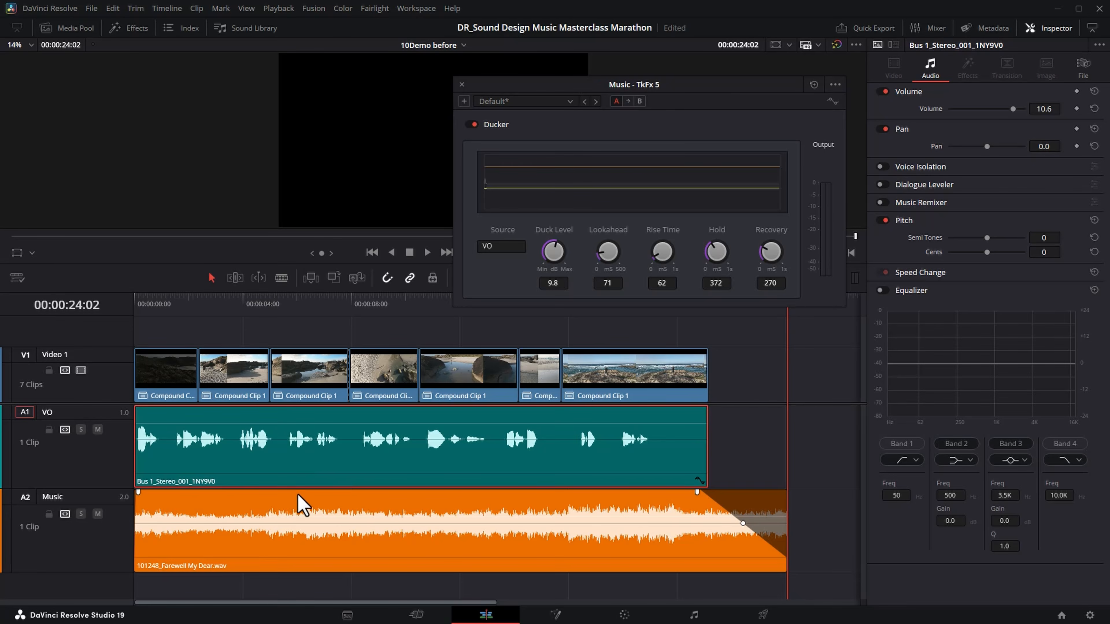
left_click(296, 502)
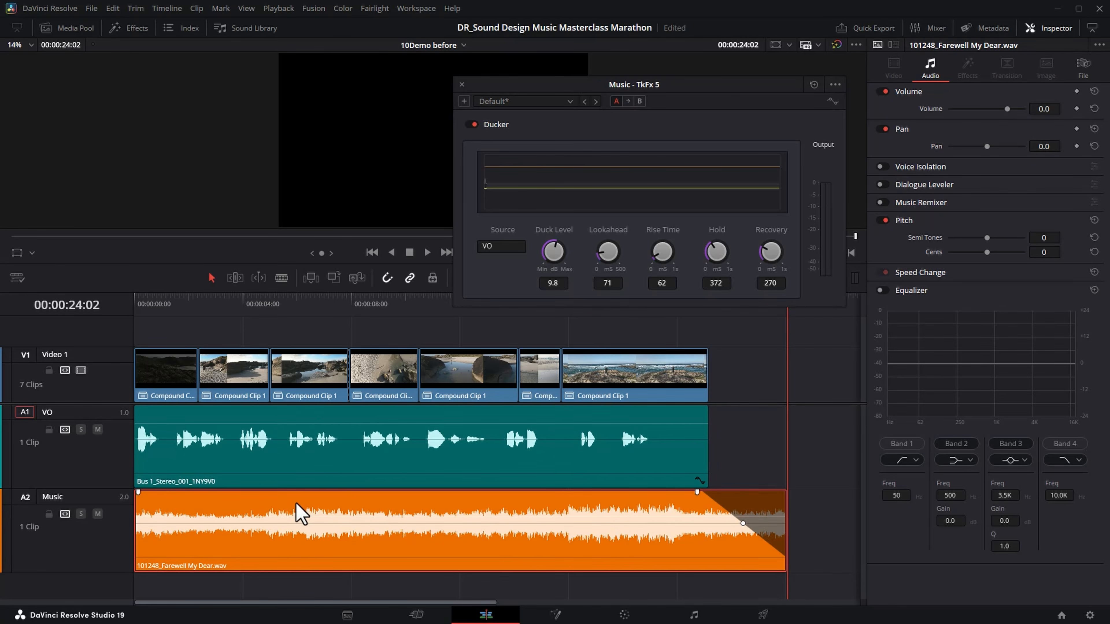